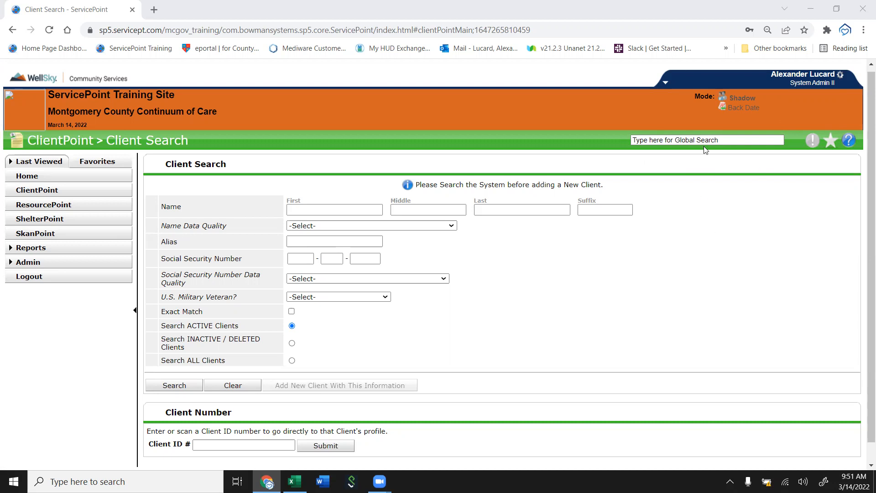
Search the global search for the user to shadow and start Shadow mode as that user.
{"action": "left_click", "coordinate": [733, 98]}
{"action": "type", "text": "debo"}
{"action": "key", "text": "Return"}
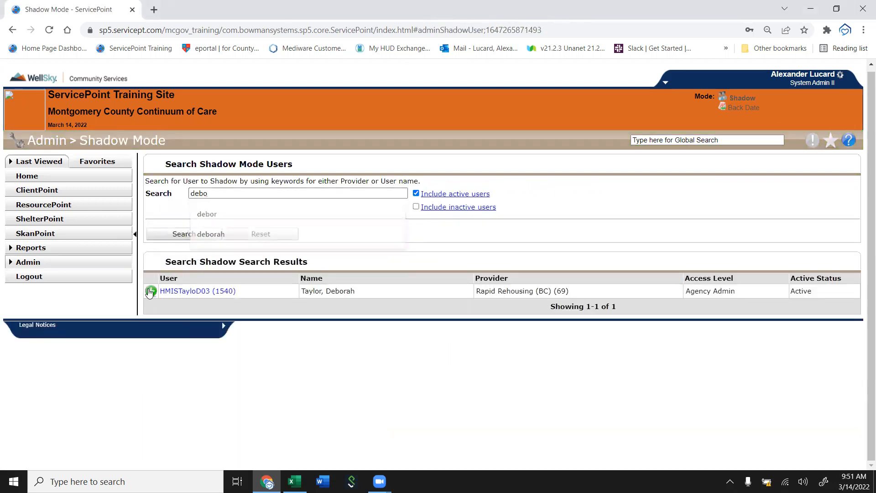
{"action": "left_click", "coordinate": [150, 291]}
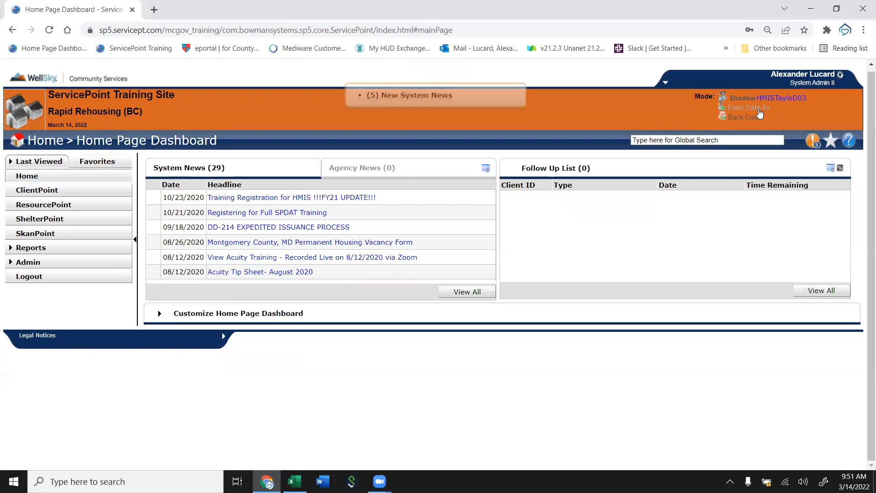
Set Enter Data As to the provider Bethesda Cares (BC) SO-Ind (83).
{"action": "left_click", "coordinate": [758, 109]}
{"action": "scroll", "coordinate": [543, 286], "scroll_direction": "down", "scroll_amount": 1}
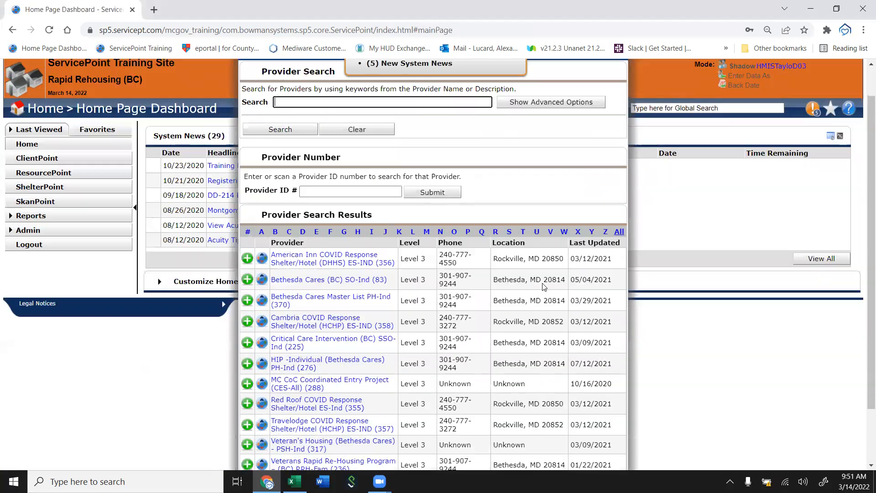
{"action": "scroll", "coordinate": [543, 286], "scroll_direction": "down", "scroll_amount": 2}
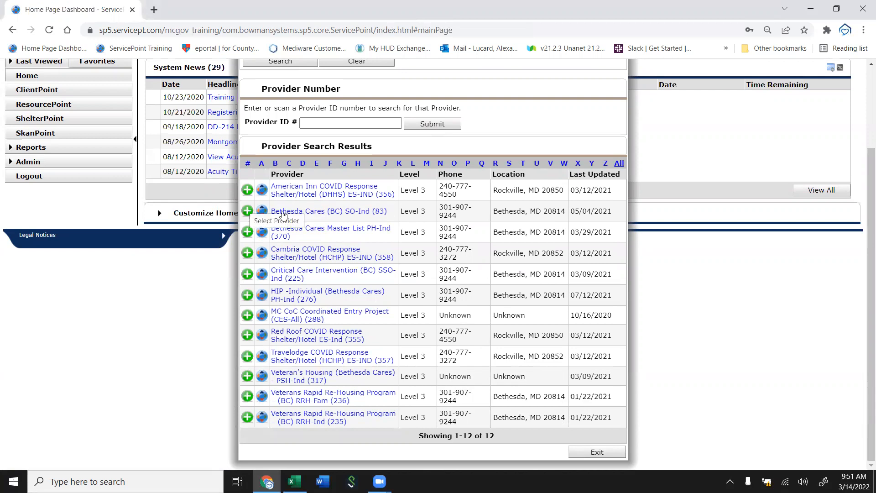
{"action": "left_click", "coordinate": [248, 213]}
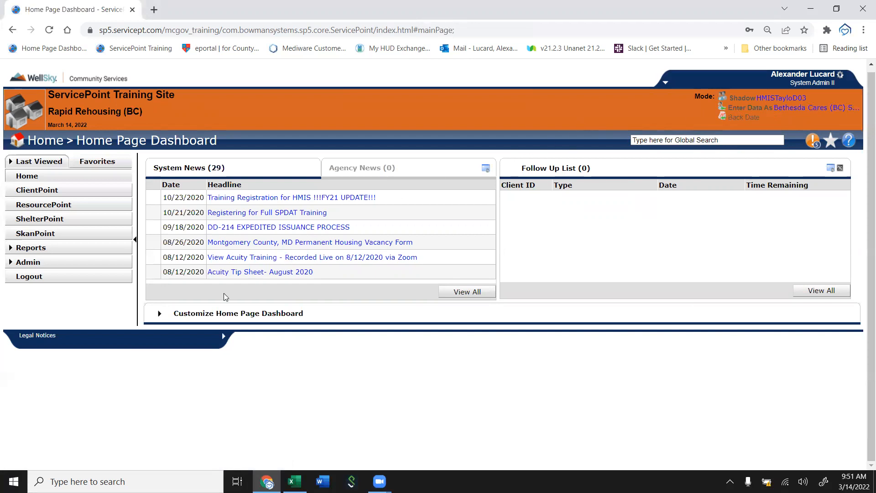
Open ClientPoint and search for the client using partial first and last names.
{"action": "left_click", "coordinate": [105, 191]}
{"action": "left_click", "coordinate": [297, 209]}
{"action": "right_click", "coordinate": [296, 211]}
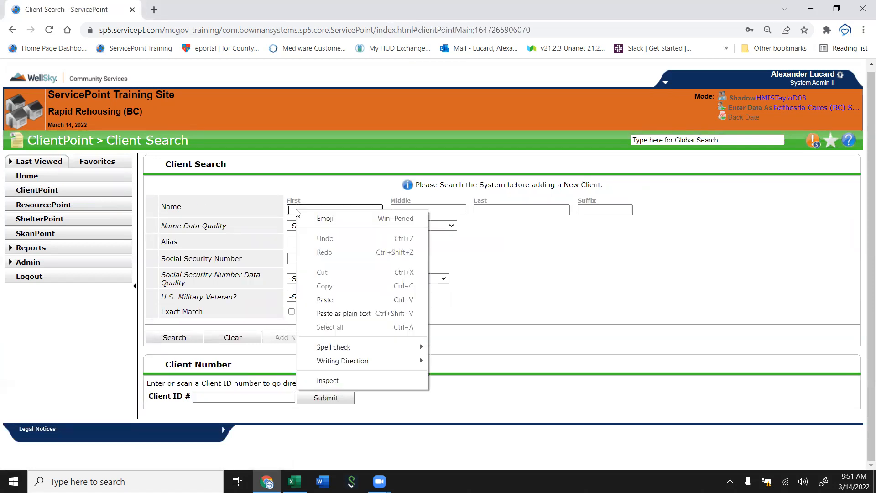
{"action": "left_click", "coordinate": [297, 209]}
{"action": "type", "text": "nr"}
{"action": "key", "text": "Tab"}
{"action": "key", "text": "Tab"}
{"action": "type", "text": "le"}
{"action": "double_click", "coordinate": [297, 209]}
{"action": "type", "text": "br"}
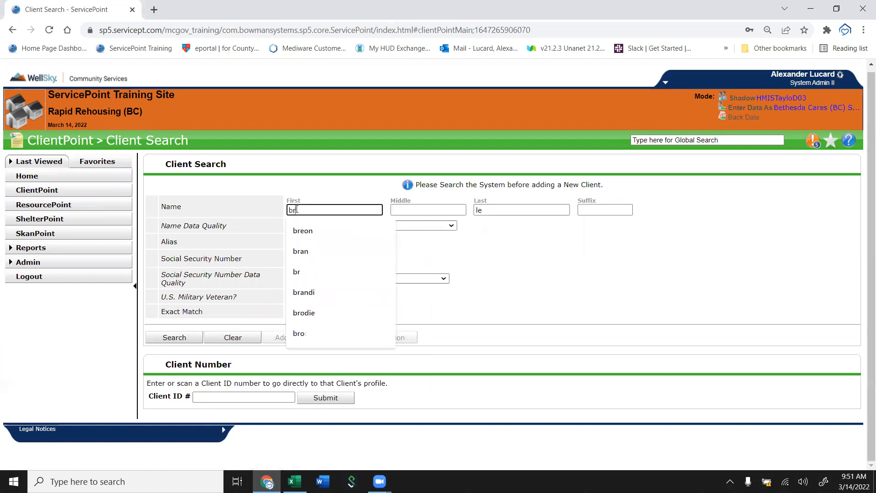
{"action": "left_click", "coordinate": [520, 276]}
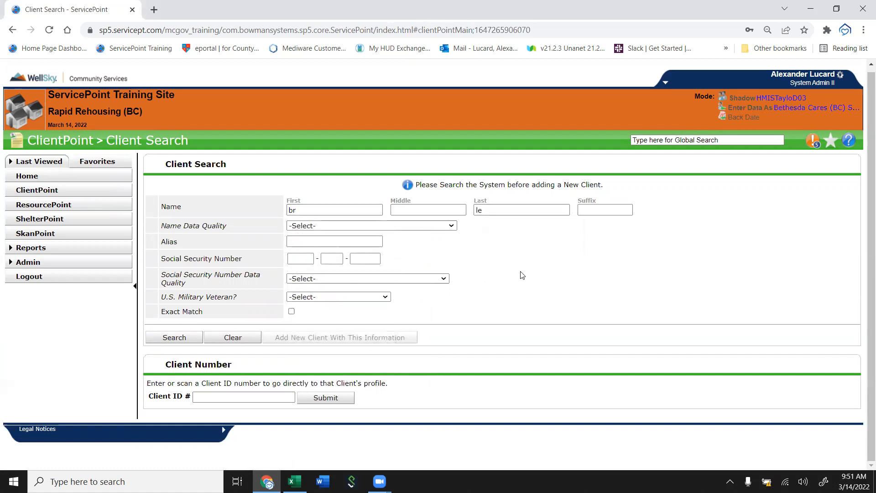
{"action": "left_click", "coordinate": [176, 341]}
Open the found client's profile and close the Back Date Mode dialog.
{"action": "scroll", "coordinate": [447, 374], "scroll_direction": "down", "scroll_amount": 1}
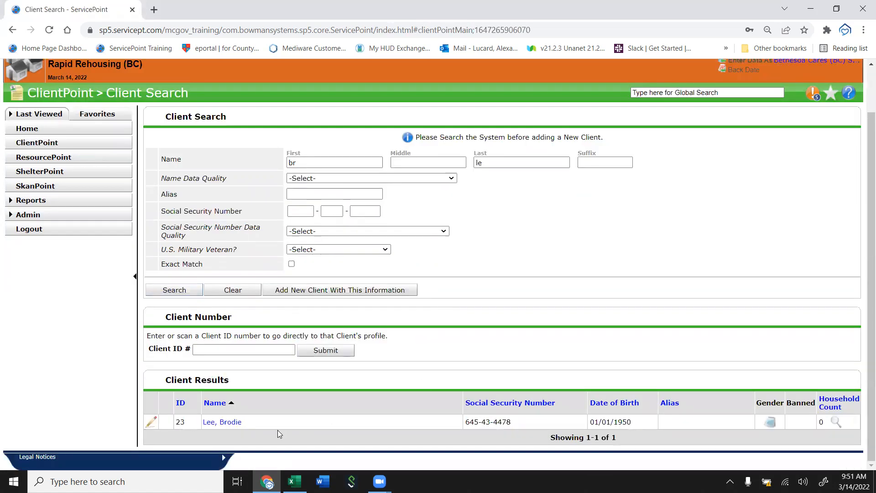
{"action": "left_click", "coordinate": [150, 424]}
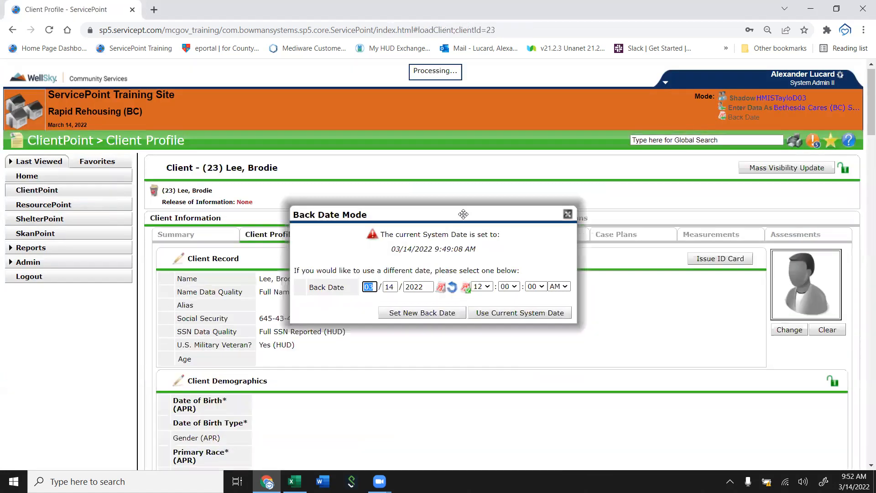
{"action": "scroll", "coordinate": [570, 219], "scroll_direction": "down", "scroll_amount": 2}
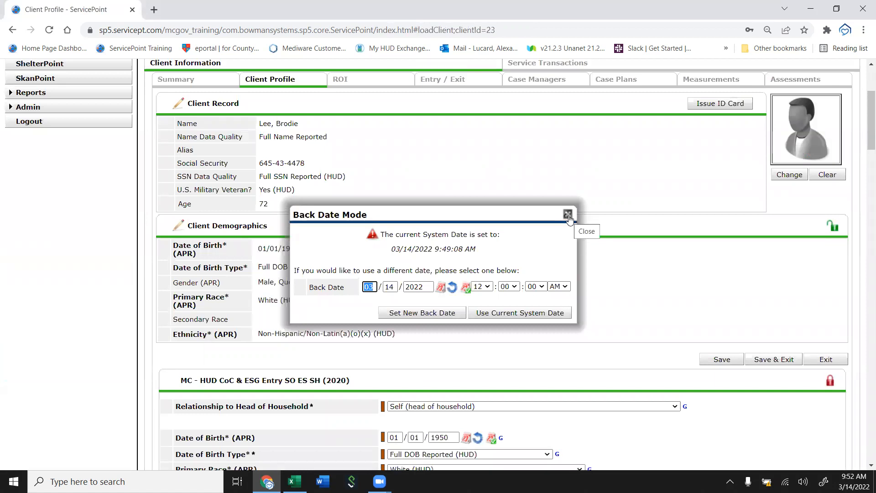
{"action": "left_click", "coordinate": [570, 217]}
Switch to the client's Service Transactions dashboard.
{"action": "scroll", "coordinate": [498, 269], "scroll_direction": "up", "scroll_amount": 1}
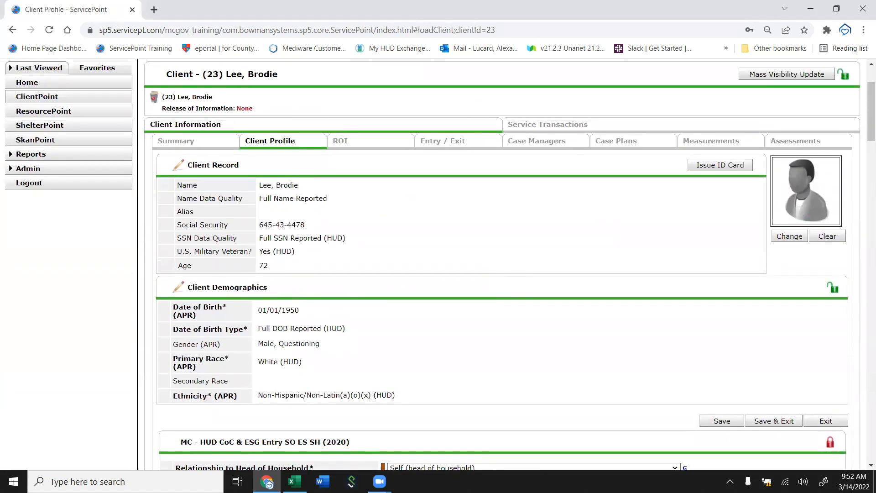
{"action": "left_click", "coordinate": [542, 125]}
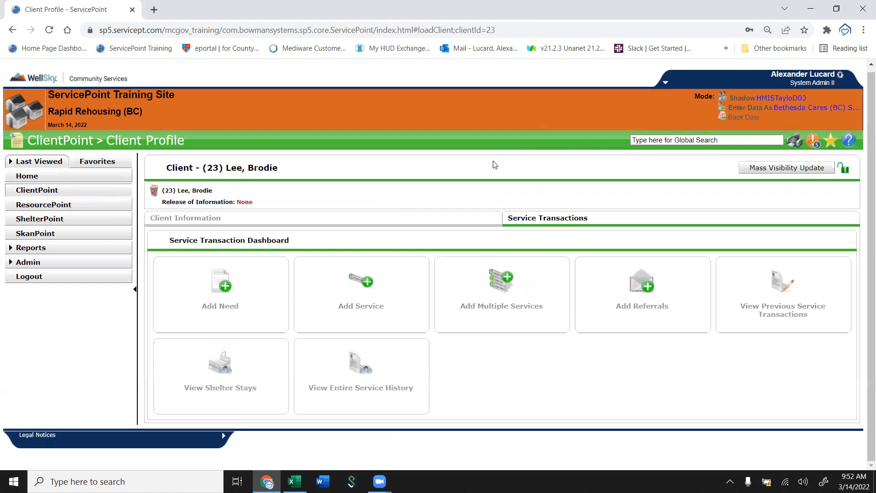
Open the Add Multiple Services form for the client.
{"action": "left_click", "coordinate": [374, 305]}
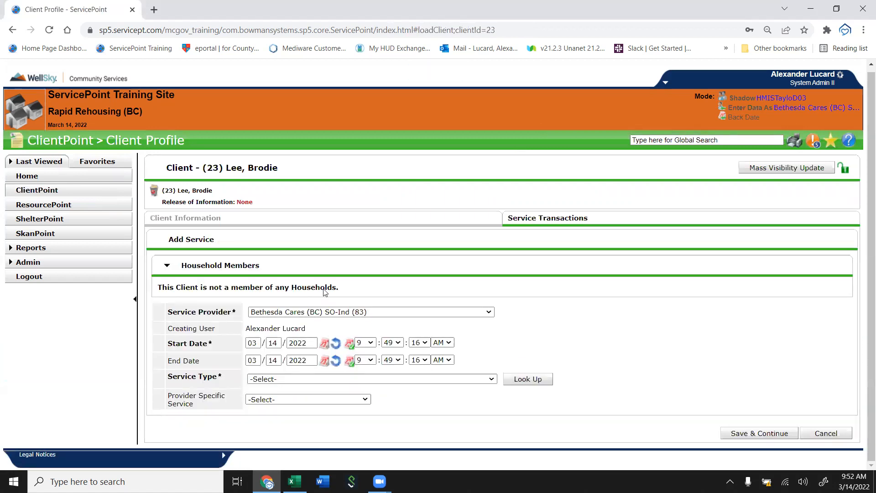
{"action": "left_click", "coordinate": [818, 435]}
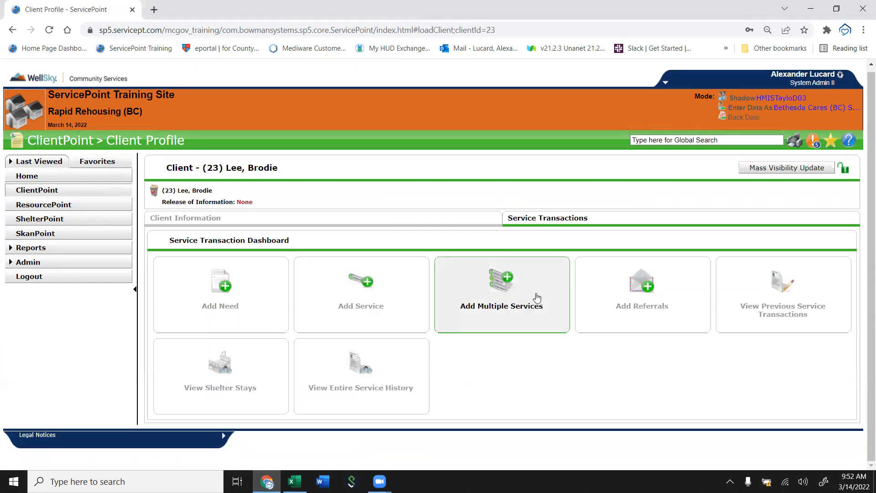
{"action": "left_click", "coordinate": [493, 285]}
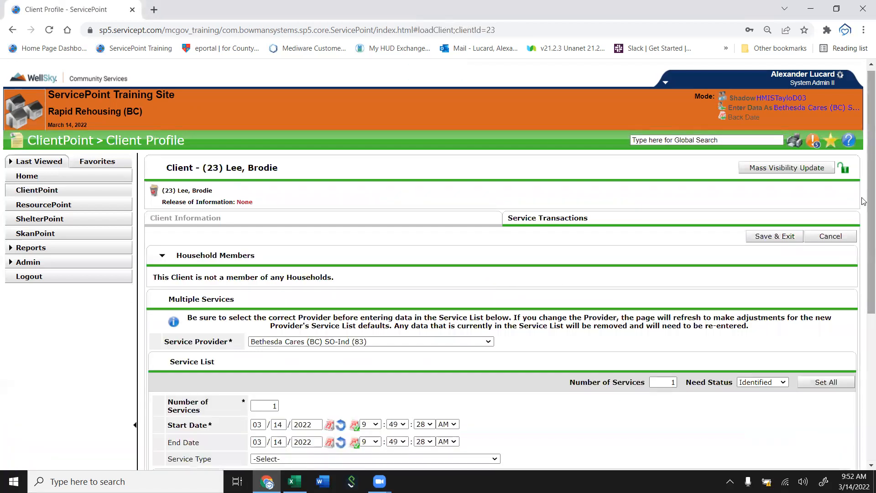
{"action": "scroll", "coordinate": [863, 262], "scroll_direction": "down", "scroll_amount": 1}
{"action": "scroll", "coordinate": [863, 261], "scroll_direction": "down", "scroll_amount": 3}
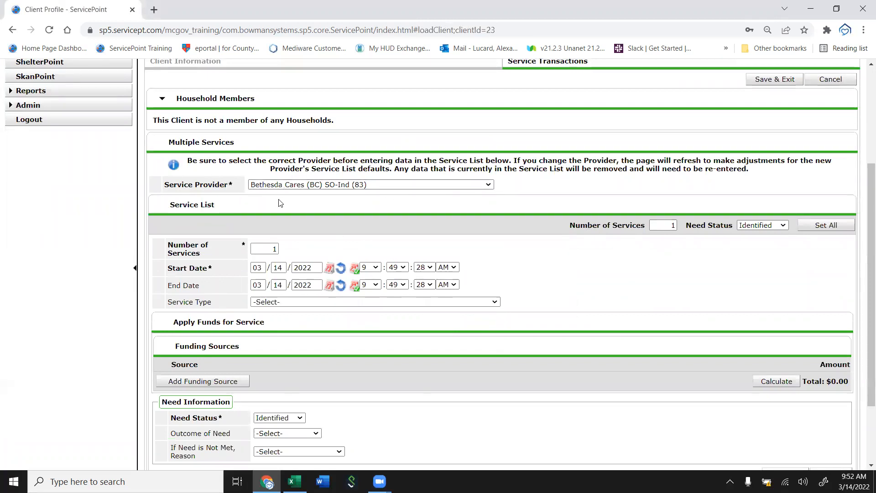
Review the Service Provider and Need Status options in the multiple-services form.
{"action": "left_click", "coordinate": [340, 186]}
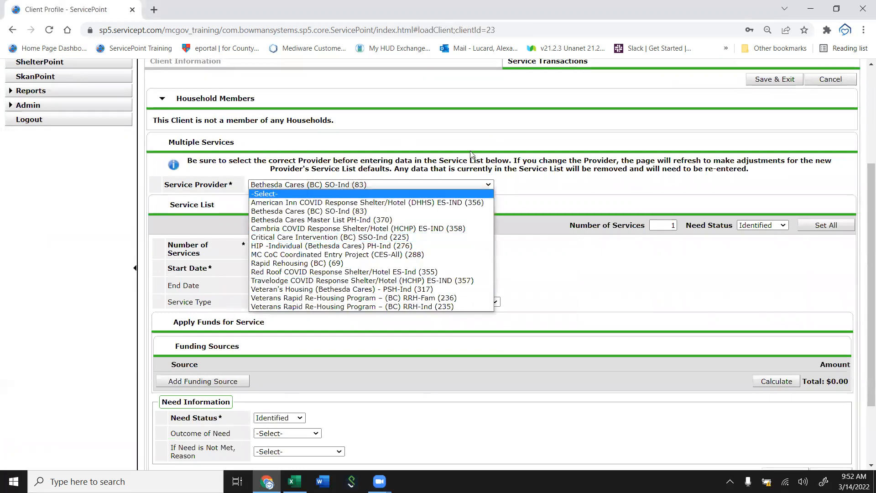
{"action": "left_click", "coordinate": [588, 189]}
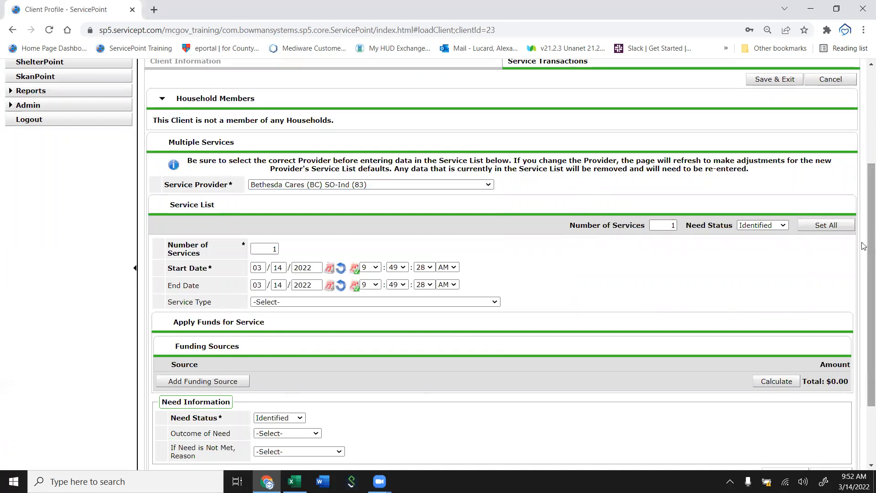
{"action": "left_click_drag", "start_coordinate": [864, 238], "coordinate": [864, 351]}
{"action": "scroll", "coordinate": [865, 268], "scroll_direction": "up", "scroll_amount": 1}
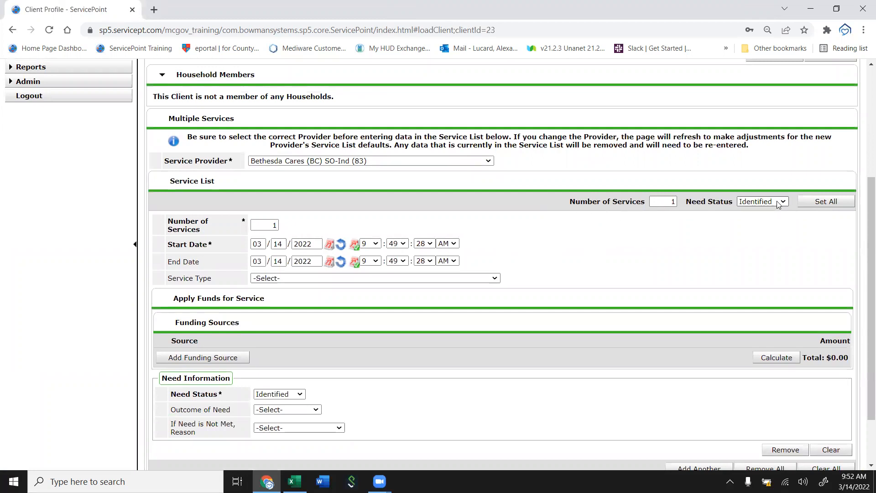
{"action": "left_click_drag", "start_coordinate": [865, 246], "coordinate": [863, 265]}
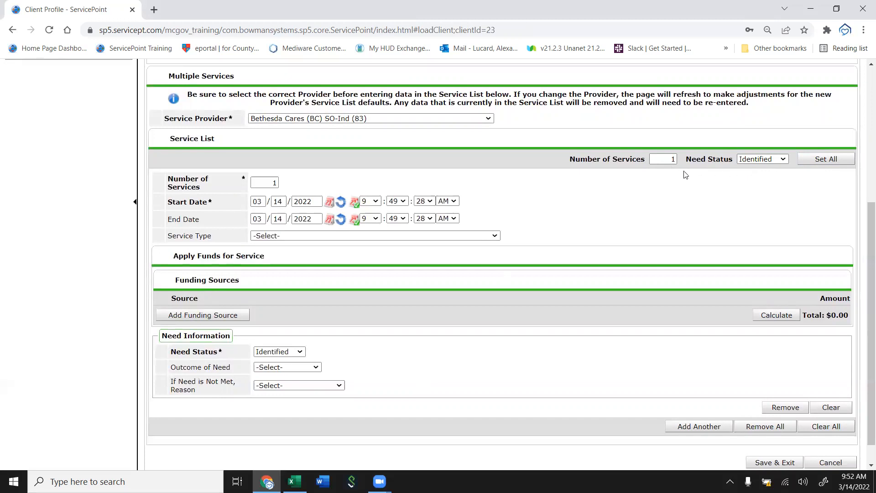
{"action": "left_click", "coordinate": [751, 161]}
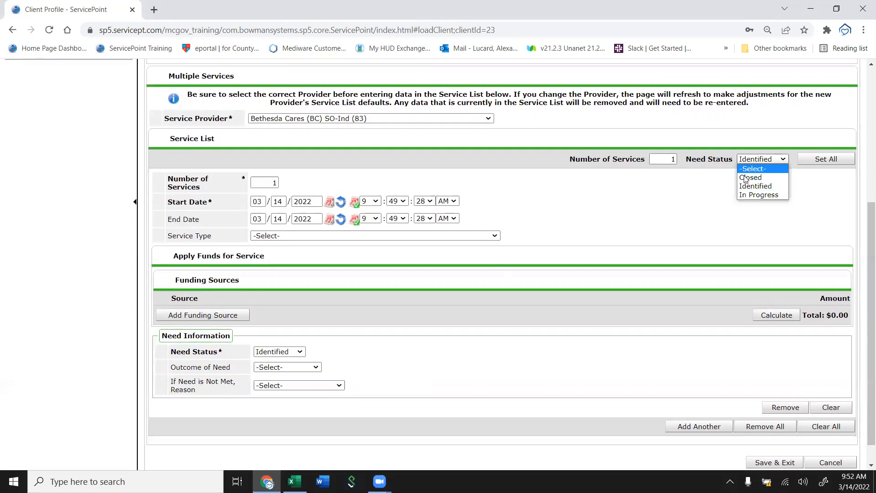
{"action": "left_click", "coordinate": [650, 200]}
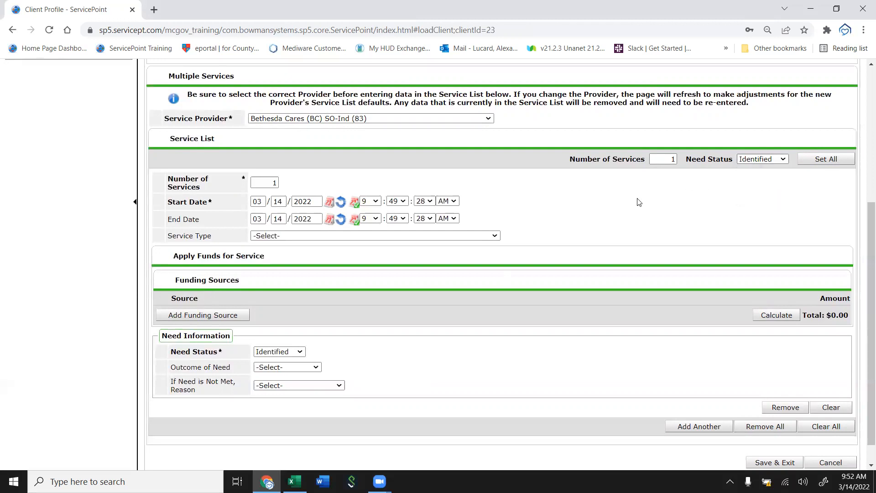
Set the Number of Services to 3 and the Service Type to Food (BD).
{"action": "left_click", "coordinate": [270, 183]}
{"action": "left_click_drag", "start_coordinate": [272, 183], "coordinate": [277, 181]}
{"action": "left_click", "coordinate": [314, 181]}
{"action": "left_click", "coordinate": [263, 179]}
{"action": "left_click_drag", "start_coordinate": [268, 183], "coordinate": [292, 184]}
{"action": "left_click", "coordinate": [283, 235]}
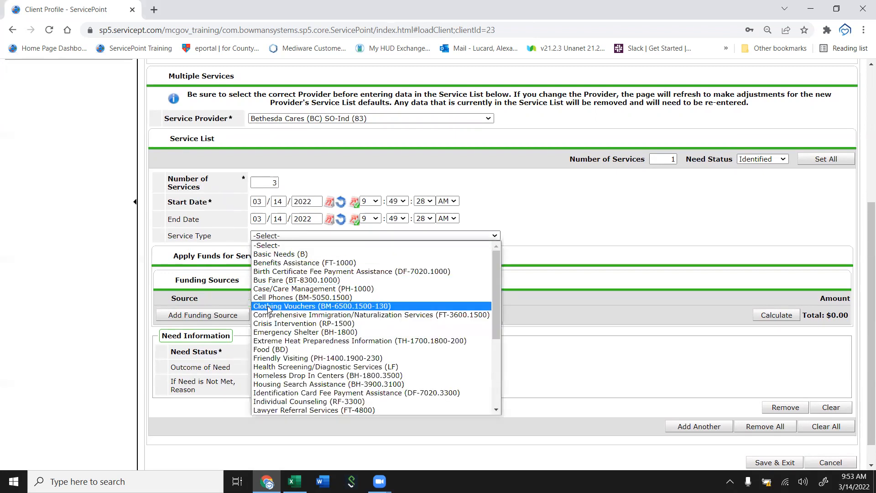
{"action": "left_click", "coordinate": [274, 349]}
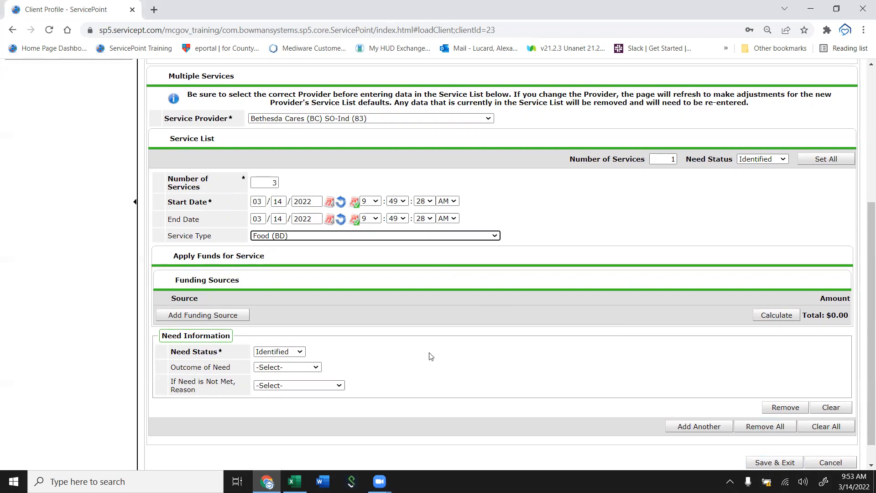
Set the Need Status to Closed and Outcome of Need to Fully Met, then save and exit.
{"action": "left_click", "coordinate": [296, 353]}
{"action": "left_click", "coordinate": [274, 371]}
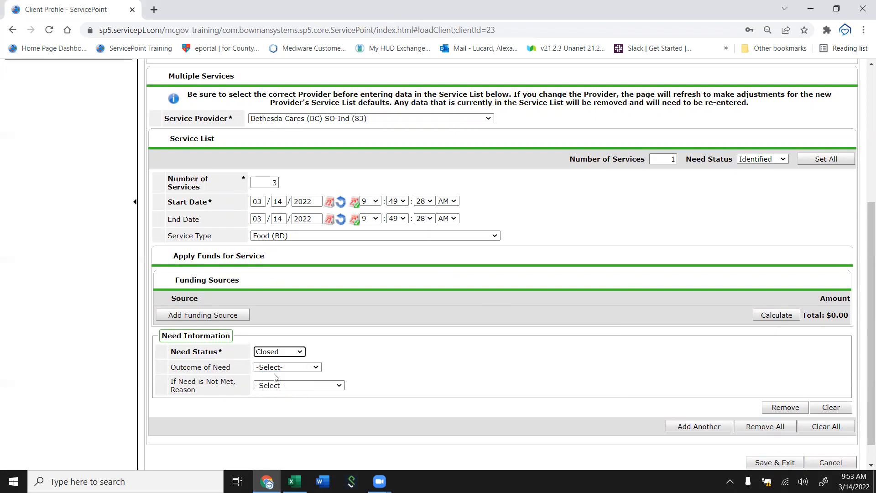
{"action": "left_click", "coordinate": [275, 367]}
{"action": "left_click", "coordinate": [272, 385]}
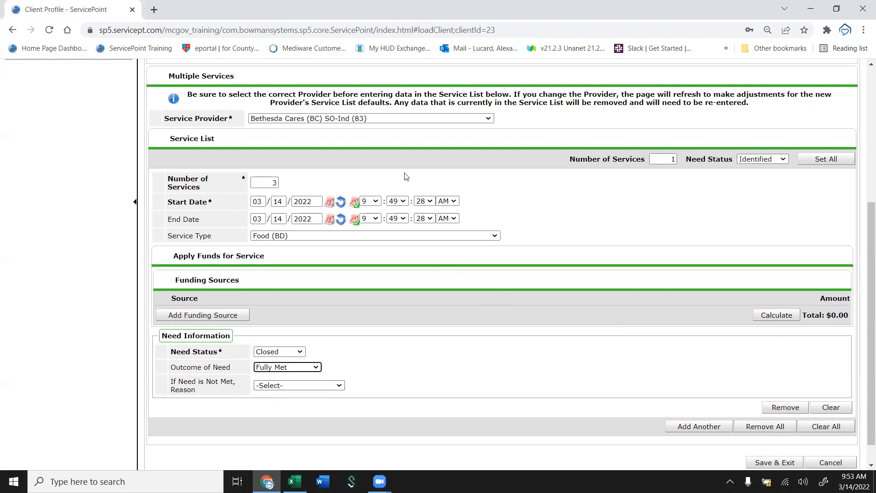
{"action": "left_click", "coordinate": [785, 464]}
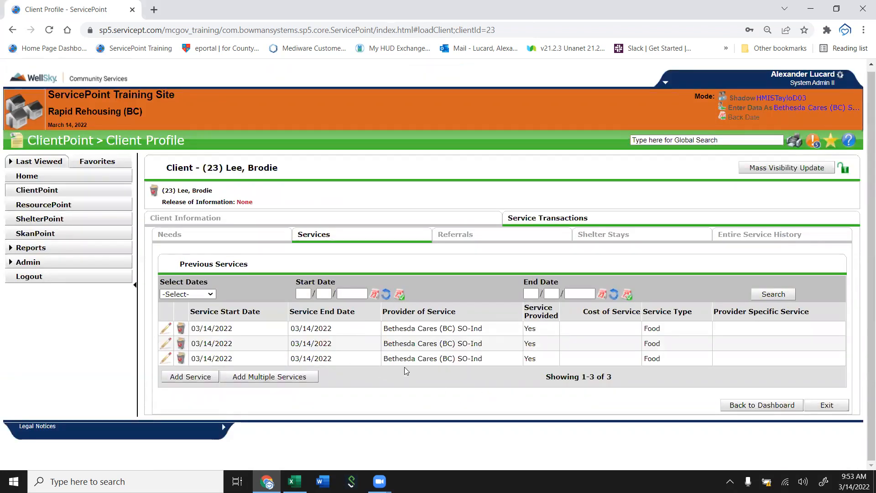
Delete all three Food service records from the client's previous services.
{"action": "left_click", "coordinate": [180, 328]}
{"action": "left_click", "coordinate": [432, 295]}
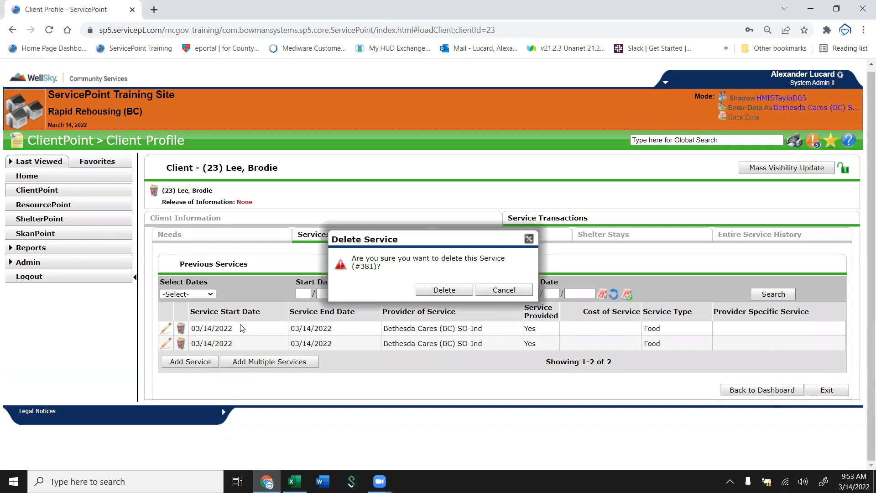
{"action": "left_click", "coordinate": [457, 295]}
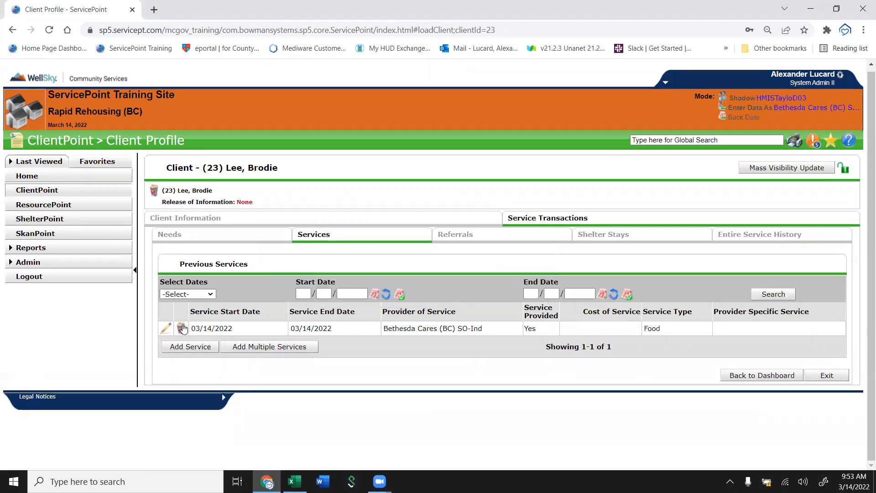
{"action": "left_click", "coordinate": [183, 328]}
{"action": "left_click", "coordinate": [443, 289]}
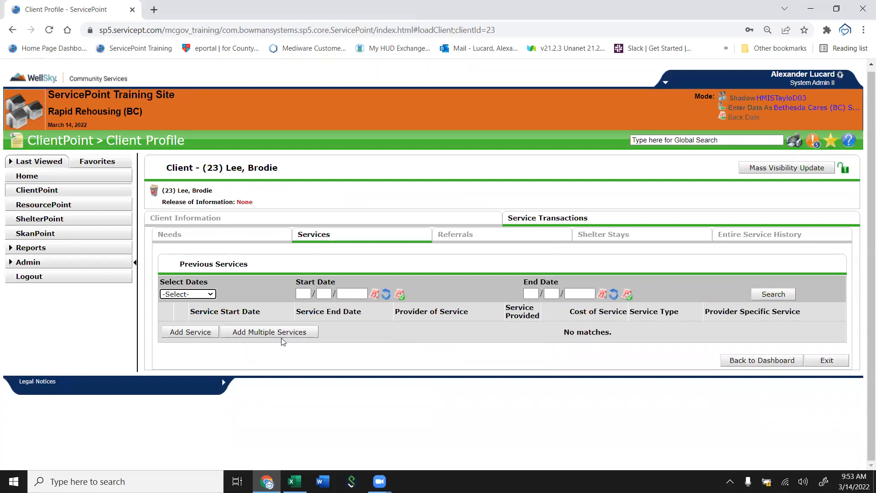
Start a new Add Multiple Services entry and set the Service Type to Food (BD).
{"action": "left_click", "coordinate": [269, 331]}
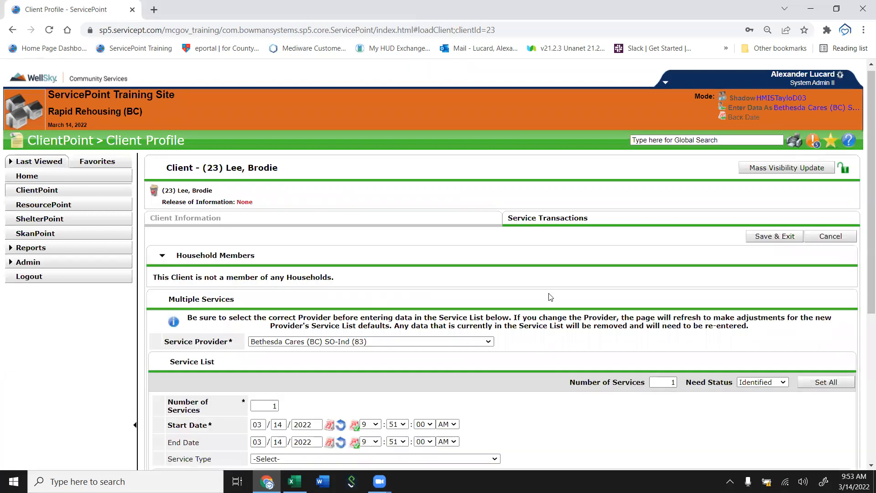
{"action": "scroll", "coordinate": [560, 290], "scroll_direction": "down", "scroll_amount": 5}
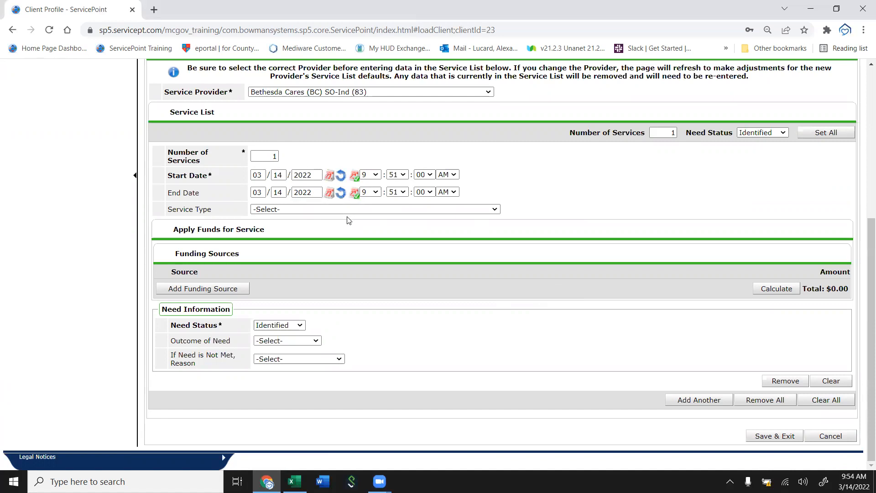
{"action": "left_click", "coordinate": [316, 210]}
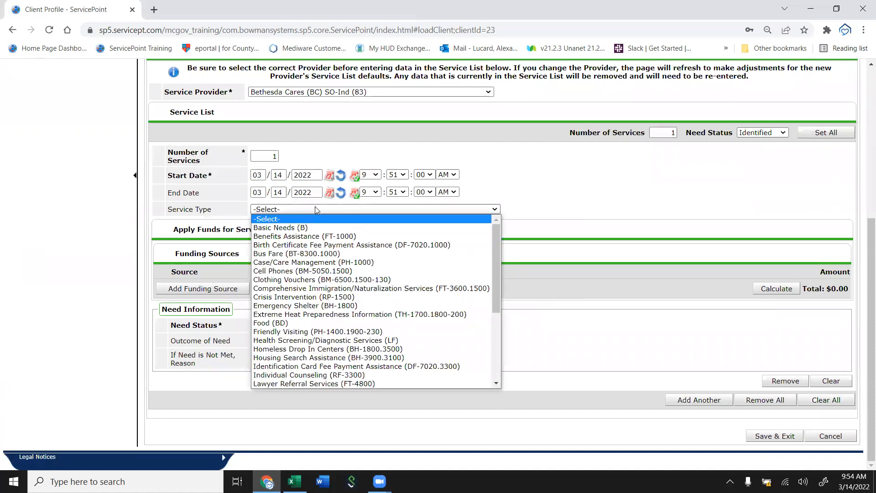
{"action": "left_click", "coordinate": [283, 323]}
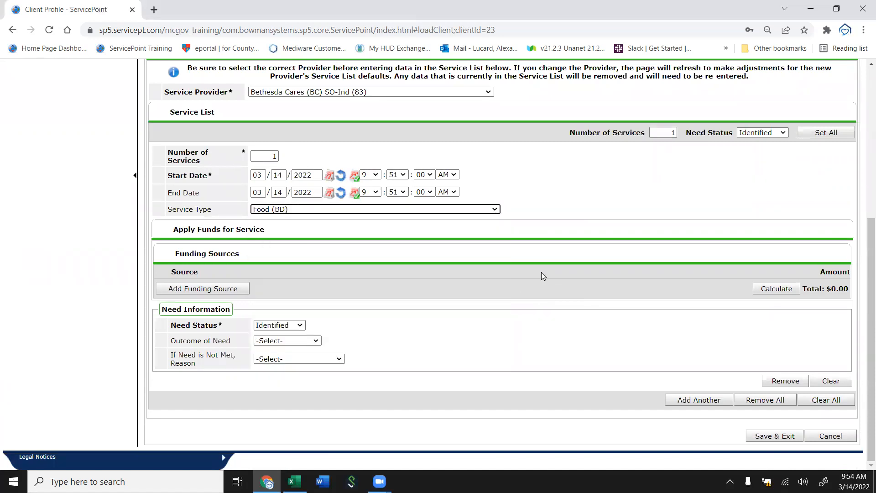
Set the Food entry's Need Status to Closed and Outcome of Need to Fully Met.
{"action": "left_click", "coordinate": [279, 325]}
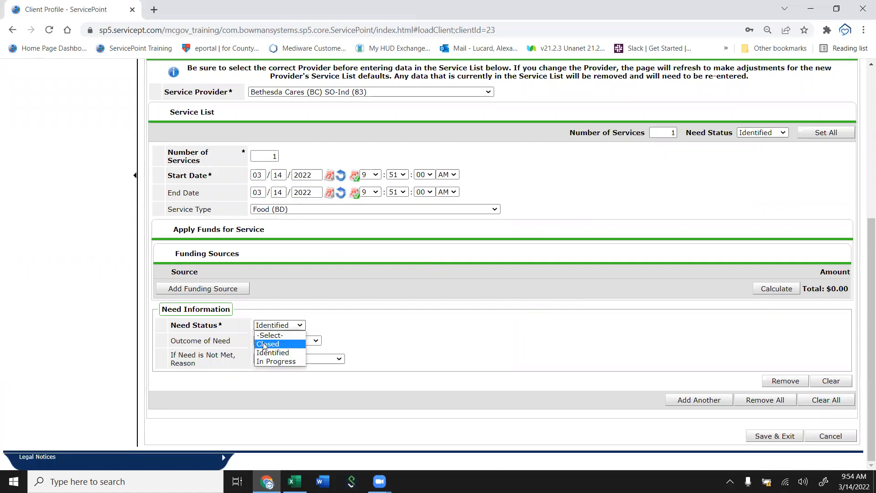
{"action": "left_click", "coordinate": [267, 352]}
{"action": "left_click", "coordinate": [279, 340]}
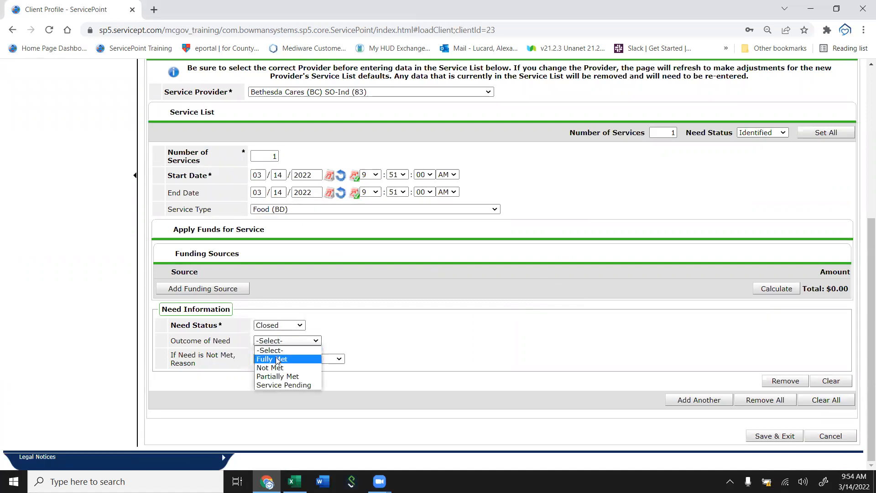
{"action": "left_click", "coordinate": [274, 358]}
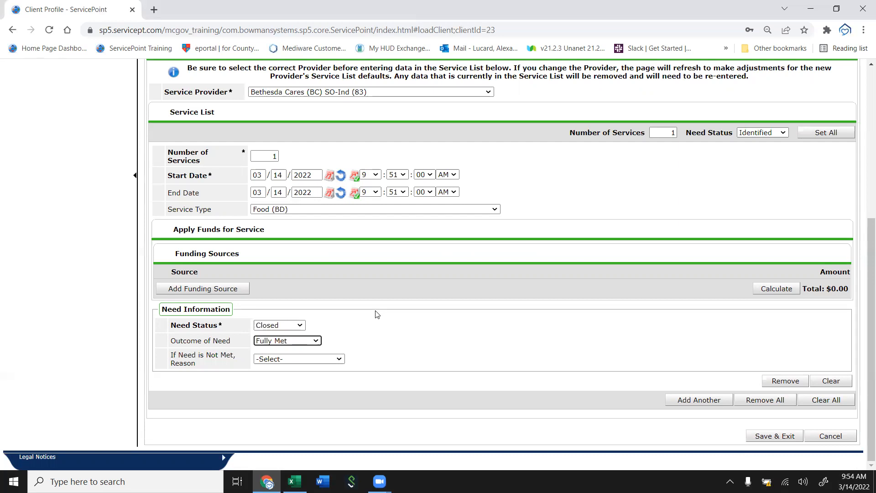
Add another service entry and set its Service Type to Case/Care Management (PH-1000).
{"action": "left_click", "coordinate": [685, 400]}
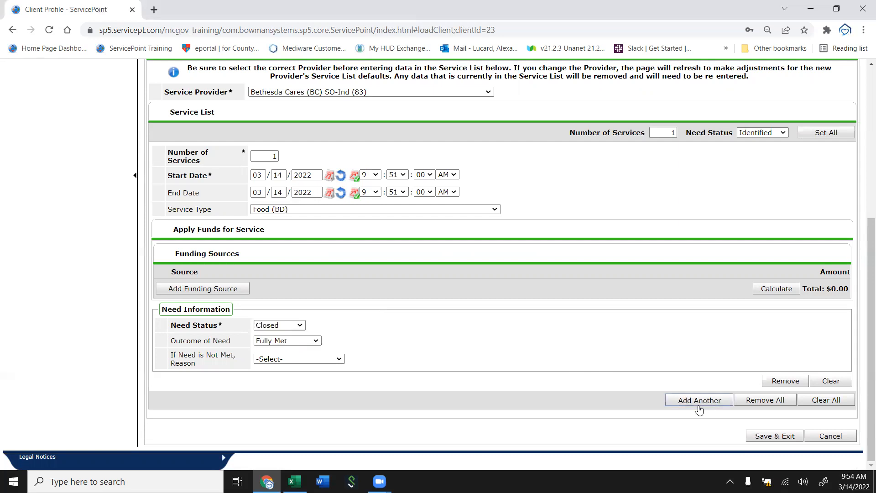
{"action": "scroll", "coordinate": [513, 319], "scroll_direction": "down", "scroll_amount": 4}
{"action": "scroll", "coordinate": [150, 242], "scroll_direction": "down", "scroll_amount": 1}
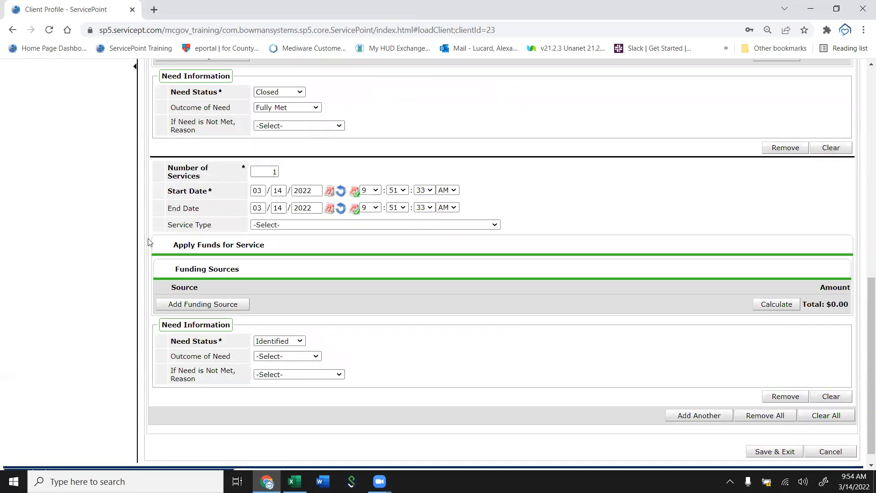
{"action": "left_click", "coordinate": [268, 225]}
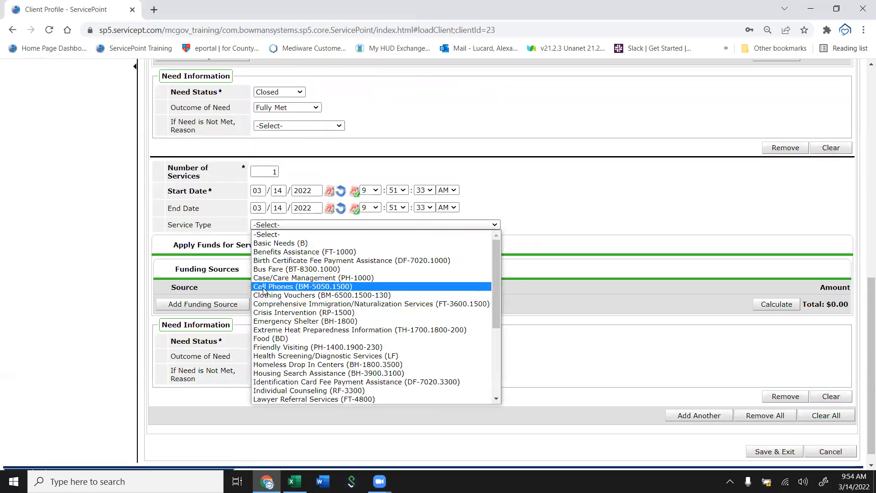
{"action": "left_click", "coordinate": [302, 279]}
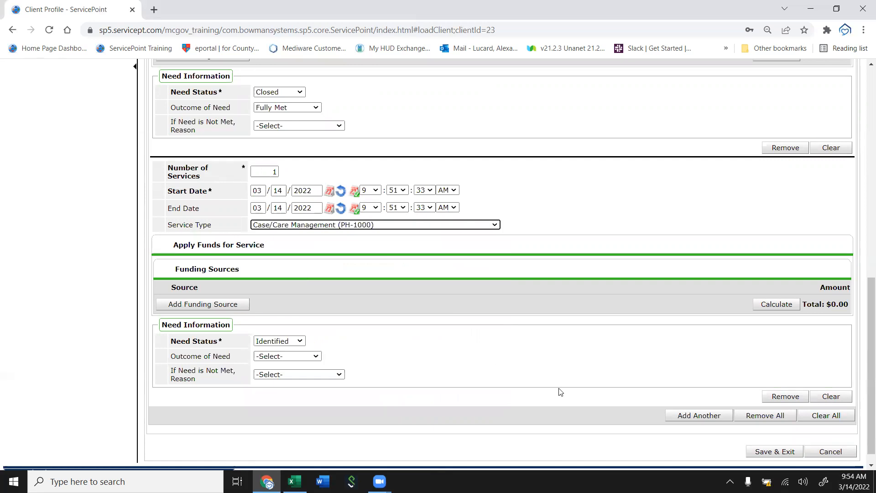
Add a third service entry and set its Service Type to Transportation Passes (BT-8500).
{"action": "left_click", "coordinate": [717, 417]}
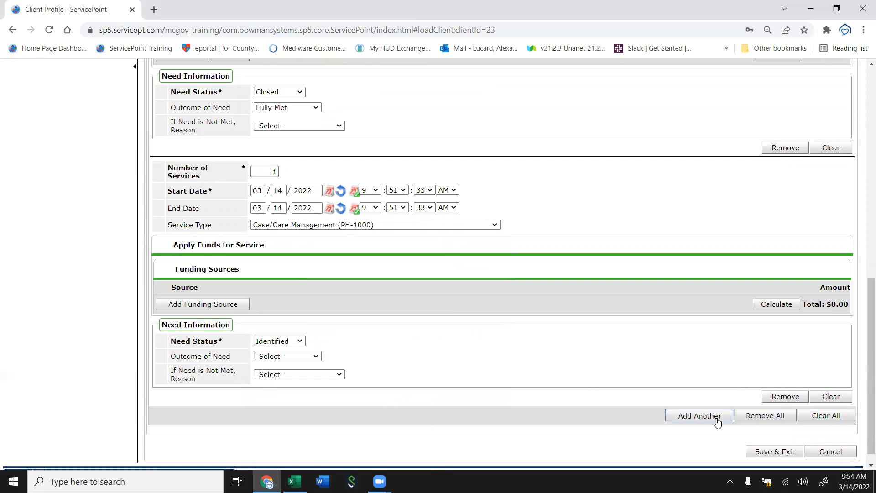
{"action": "scroll", "coordinate": [368, 403], "scroll_direction": "down", "scroll_amount": 5}
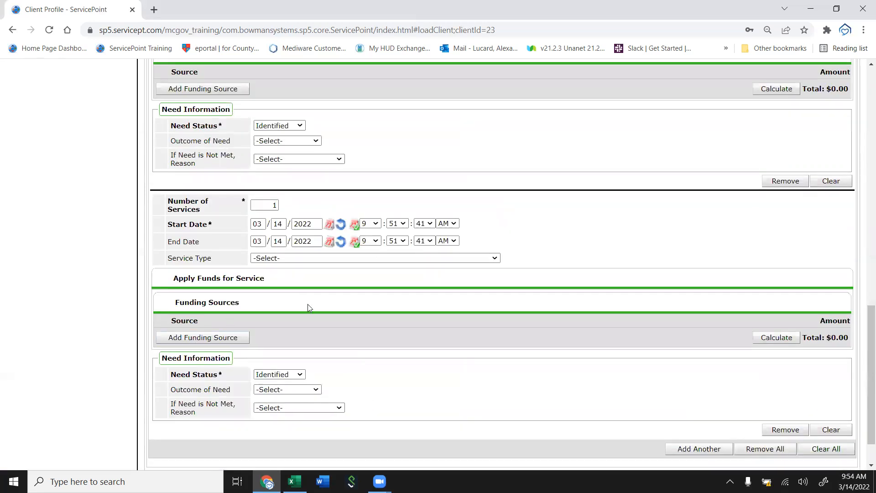
{"action": "left_click", "coordinate": [372, 260]}
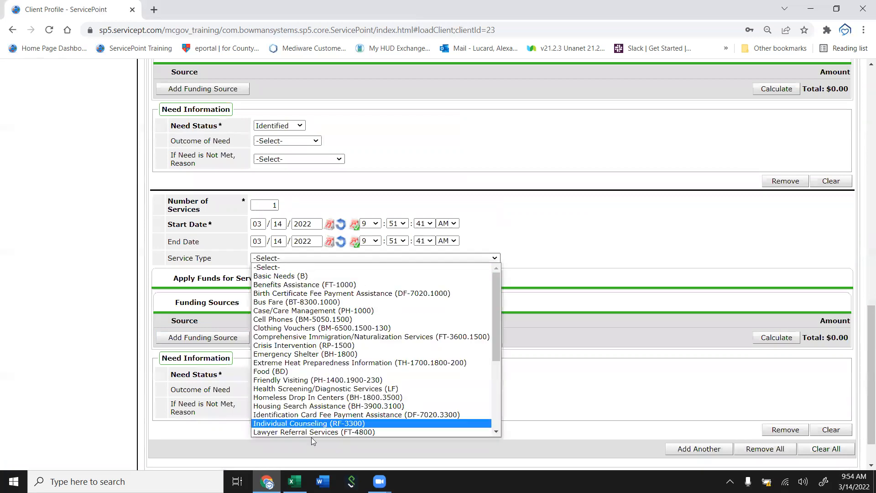
{"action": "scroll", "coordinate": [312, 424], "scroll_direction": "down", "scroll_amount": 1}
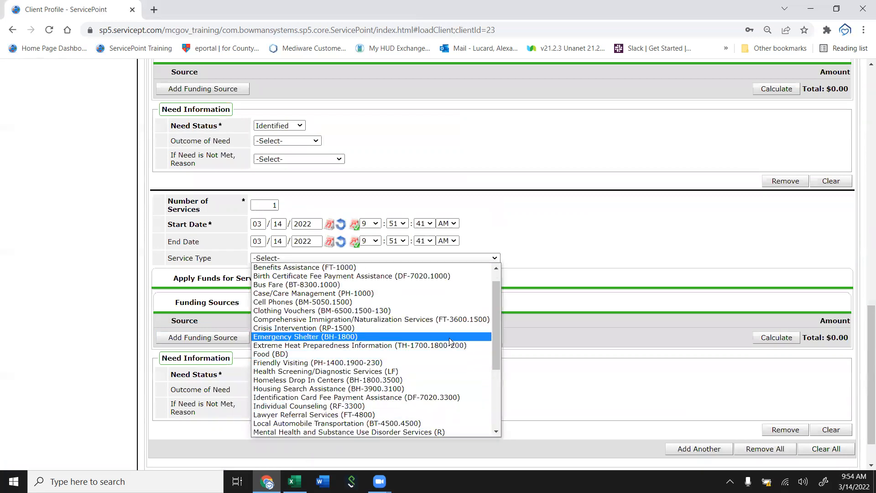
{"action": "left_click_drag", "start_coordinate": [493, 328], "coordinate": [493, 386]}
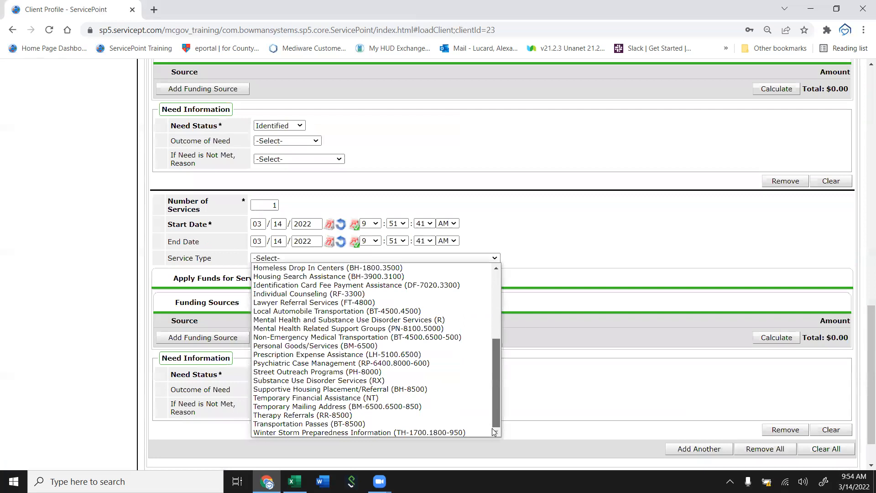
{"action": "left_click", "coordinate": [410, 424]}
Set the overall Number of Services to 3 and Need Status to Closed, then apply them to all entries.
{"action": "left_click_drag", "start_coordinate": [865, 277], "coordinate": [848, 184]}
{"action": "scroll", "coordinate": [847, 185], "scroll_direction": "up", "scroll_amount": 2}
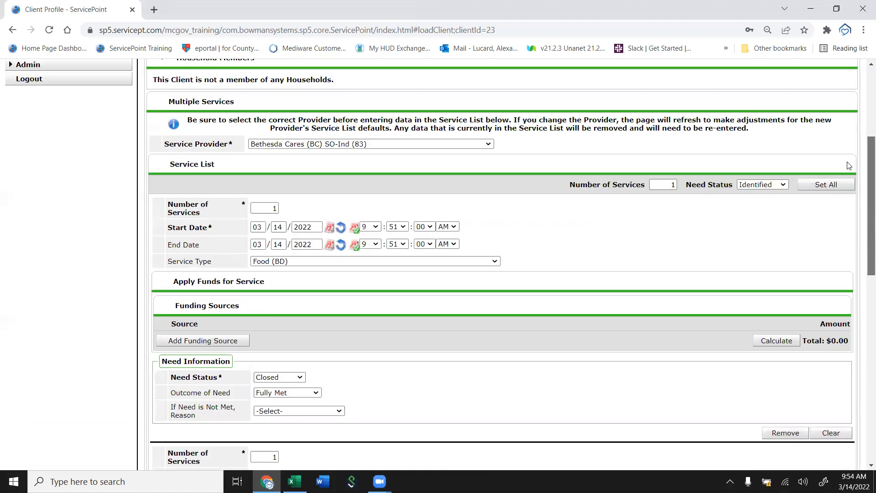
{"action": "left_click_drag", "start_coordinate": [667, 189], "coordinate": [693, 187]}
{"action": "type", "text": "3"}
{"action": "left_click", "coordinate": [771, 188]}
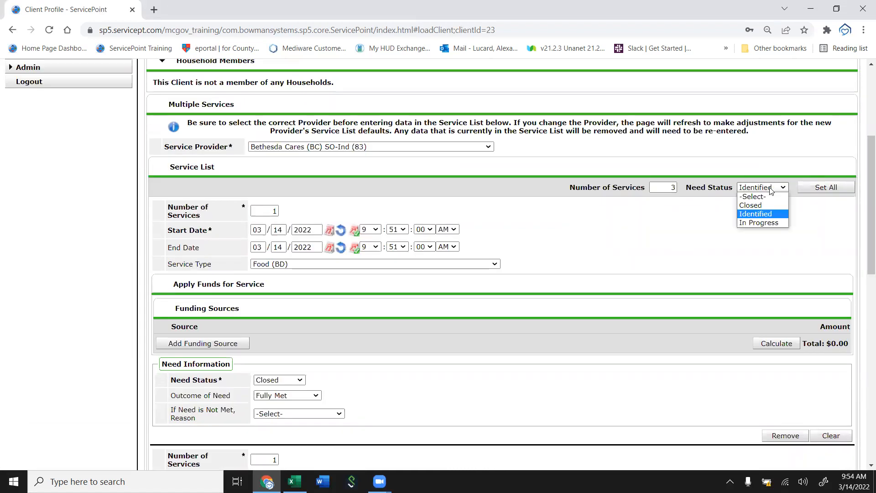
{"action": "left_click", "coordinate": [759, 208]}
{"action": "left_click", "coordinate": [819, 191]}
Set Outcome of Need to Fully Met on the Case/Care Management and Transportation Passes entries.
{"action": "left_click_drag", "start_coordinate": [864, 183], "coordinate": [862, 330]}
{"action": "left_click", "coordinate": [272, 173]}
{"action": "right_click", "coordinate": [272, 173]}
{"action": "left_click", "coordinate": [272, 173]}
{"action": "left_click", "coordinate": [272, 190]}
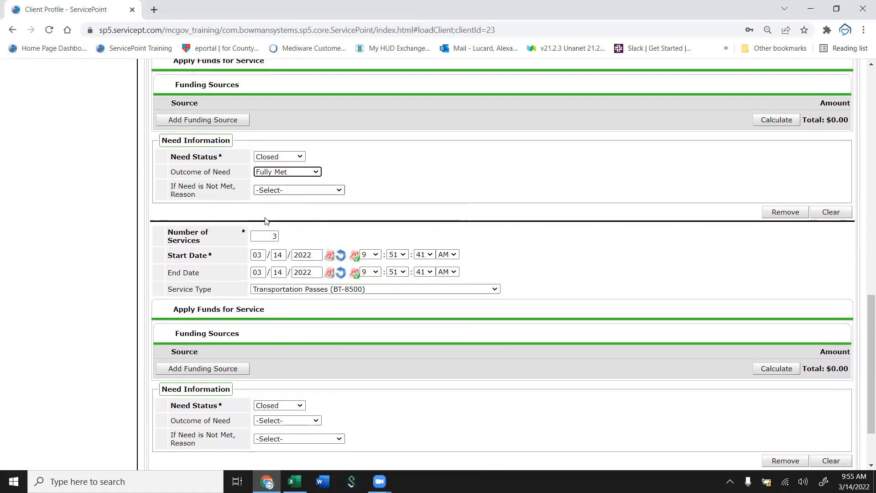
{"action": "left_click", "coordinate": [272, 422]}
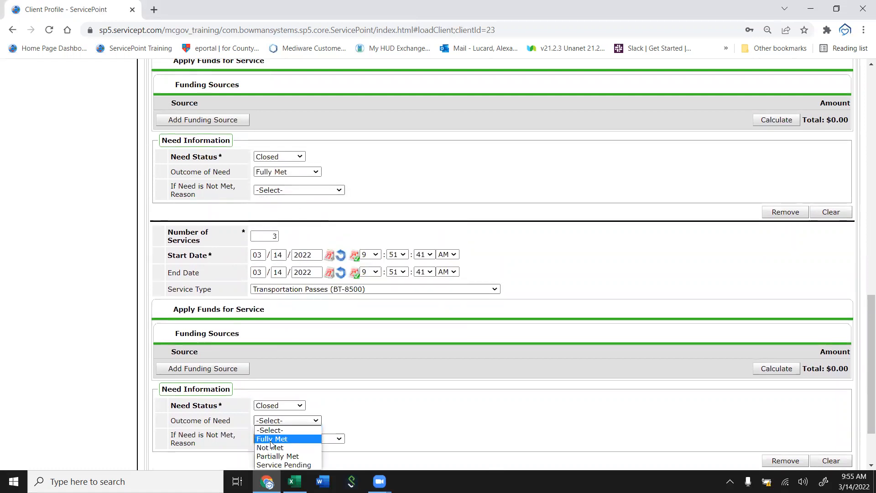
{"action": "left_click", "coordinate": [272, 438]}
Review all three service entries, then save and exit the multiple services form.
{"action": "scroll", "coordinate": [772, 320], "scroll_direction": "down", "scroll_amount": 2}
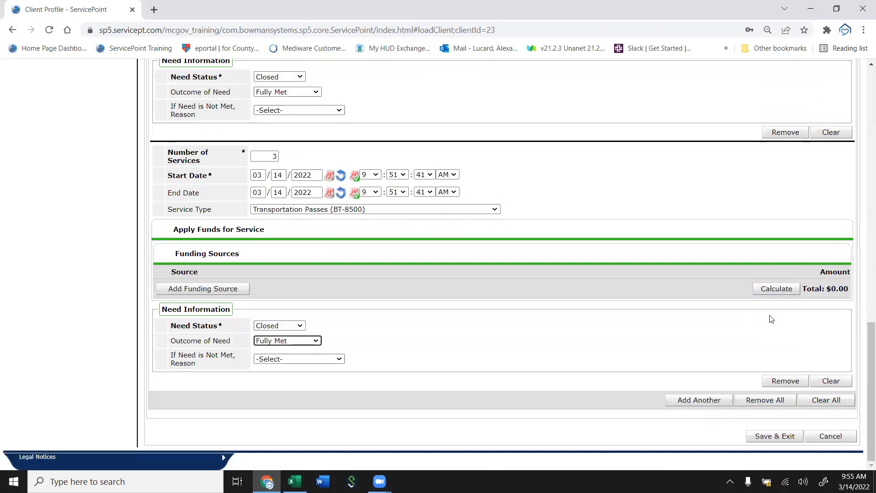
{"action": "scroll", "coordinate": [788, 313], "scroll_direction": "up", "scroll_amount": 7}
{"action": "scroll", "coordinate": [791, 312], "scroll_direction": "up", "scroll_amount": 3}
{"action": "scroll", "coordinate": [791, 312], "scroll_direction": "down", "scroll_amount": 8}
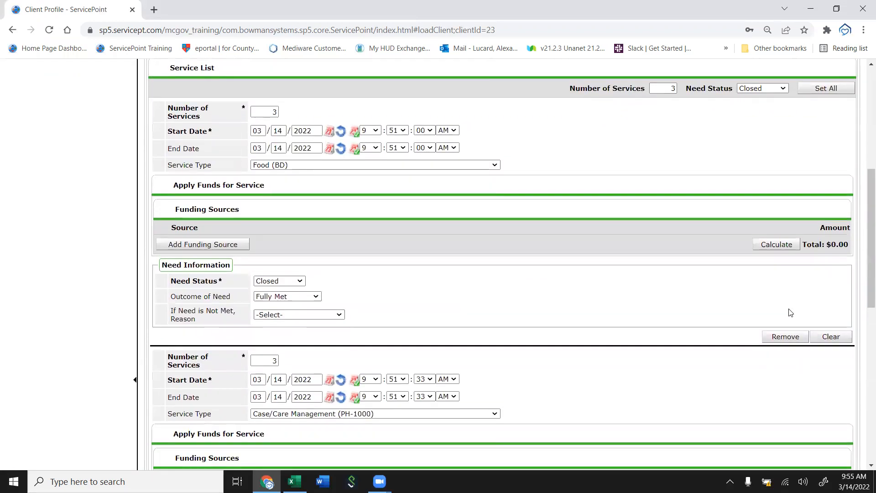
{"action": "scroll", "coordinate": [791, 312], "scroll_direction": "down", "scroll_amount": 1}
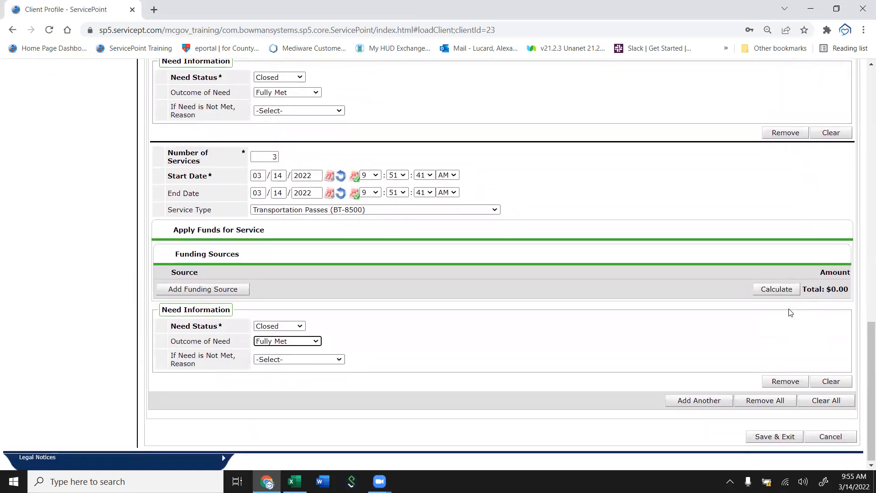
{"action": "scroll", "coordinate": [689, 152], "scroll_direction": "up", "scroll_amount": 10}
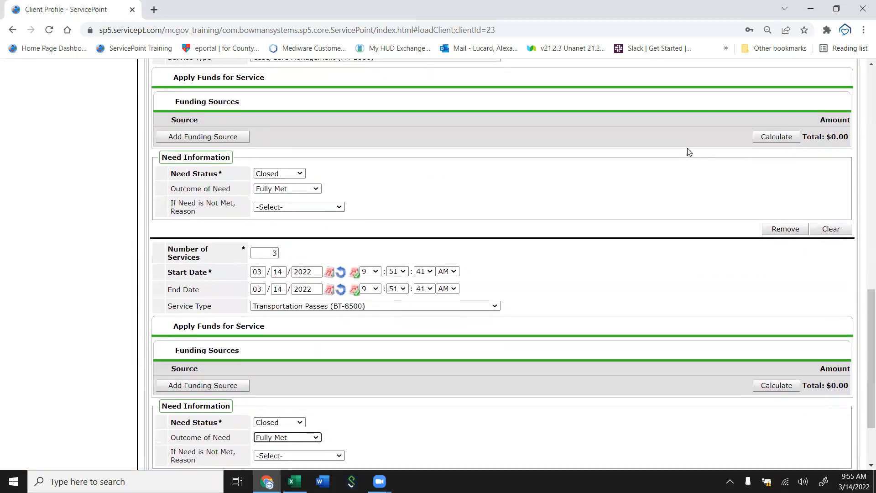
{"action": "scroll", "coordinate": [689, 152], "scroll_direction": "up", "scroll_amount": 1}
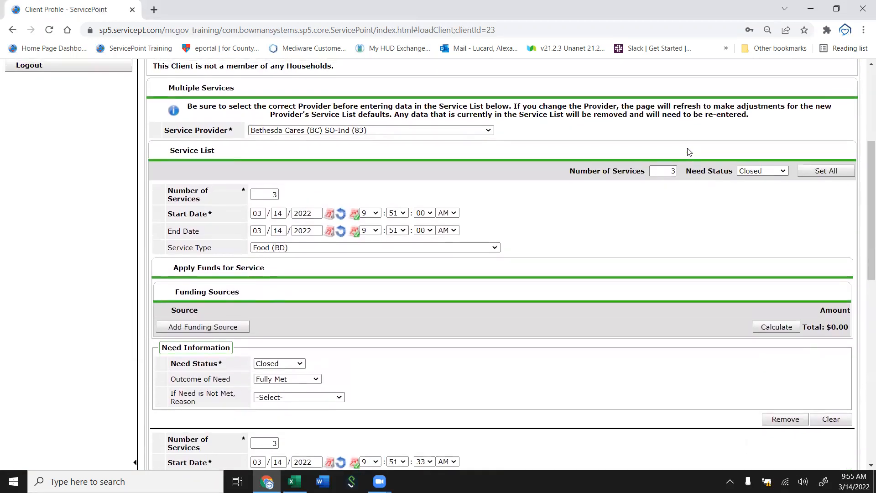
{"action": "scroll", "coordinate": [444, 139], "scroll_direction": "down", "scroll_amount": 12}
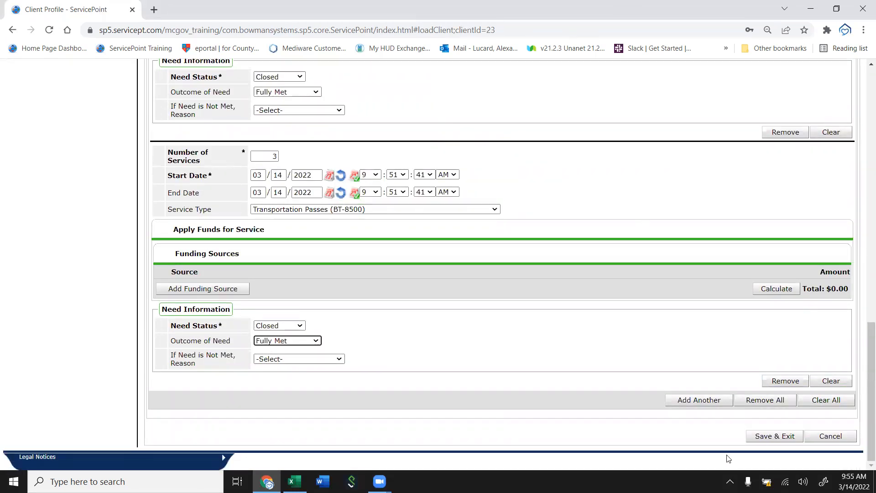
{"action": "left_click", "coordinate": [773, 438]}
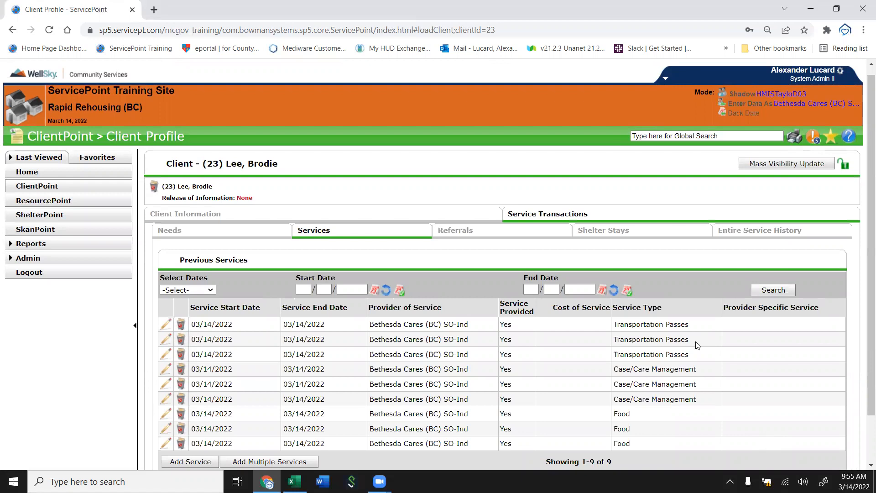
Delete the three Food service records from the client's previous services.
{"action": "scroll", "coordinate": [699, 345], "scroll_direction": "down", "scroll_amount": 1}
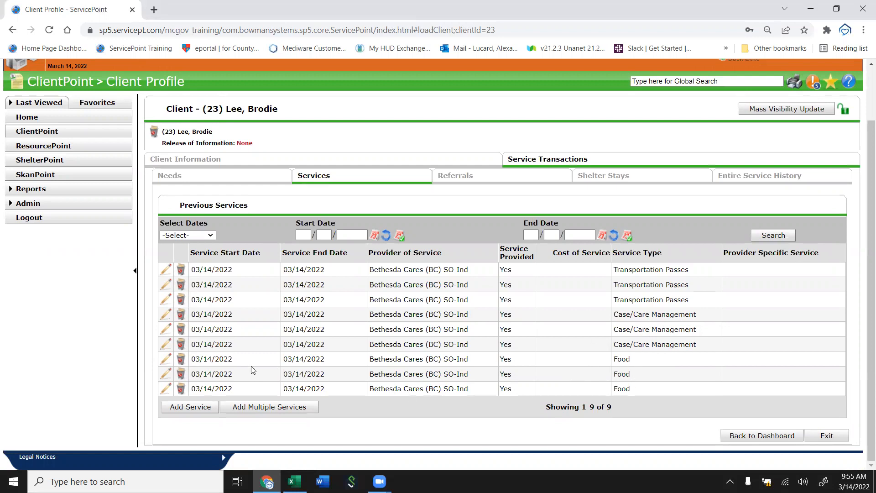
{"action": "left_click", "coordinate": [181, 361]}
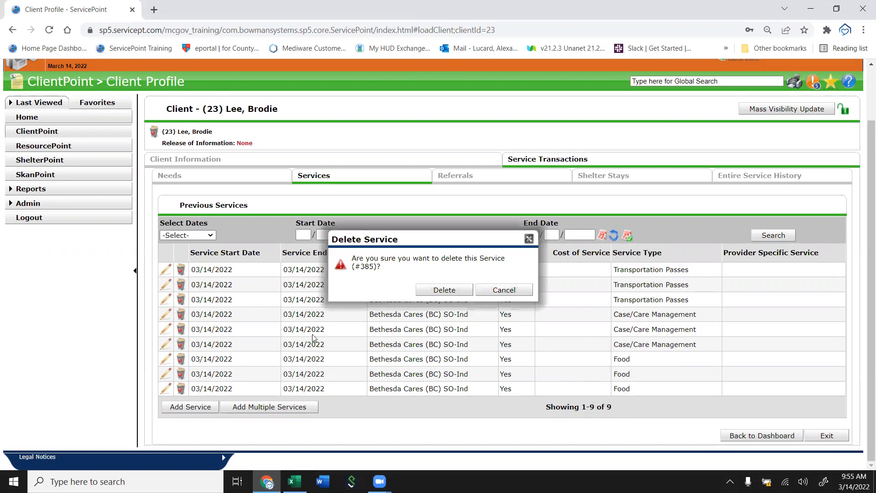
{"action": "left_click", "coordinate": [460, 291]}
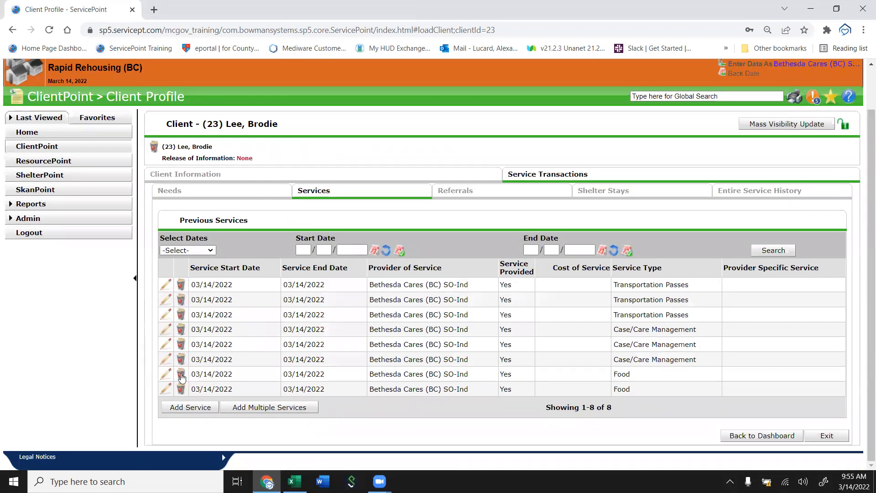
{"action": "left_click", "coordinate": [181, 374]}
{"action": "left_click", "coordinate": [432, 292]}
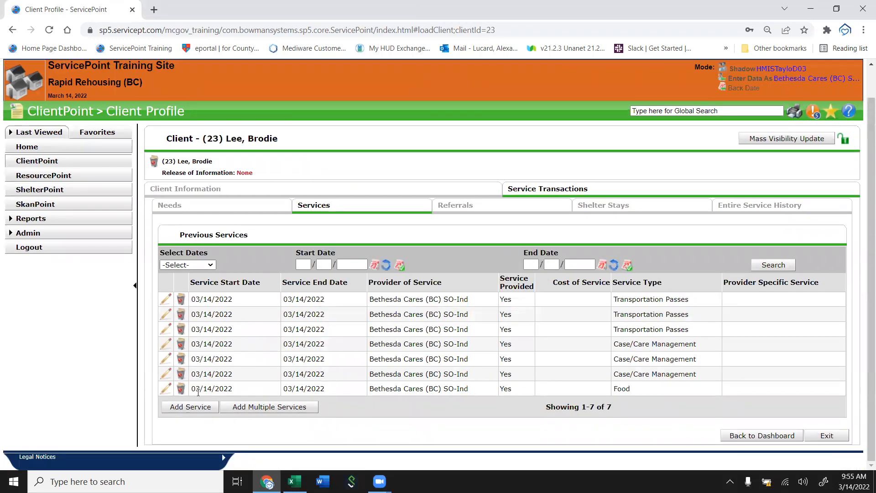
{"action": "left_click", "coordinate": [181, 388]}
{"action": "left_click", "coordinate": [450, 294]}
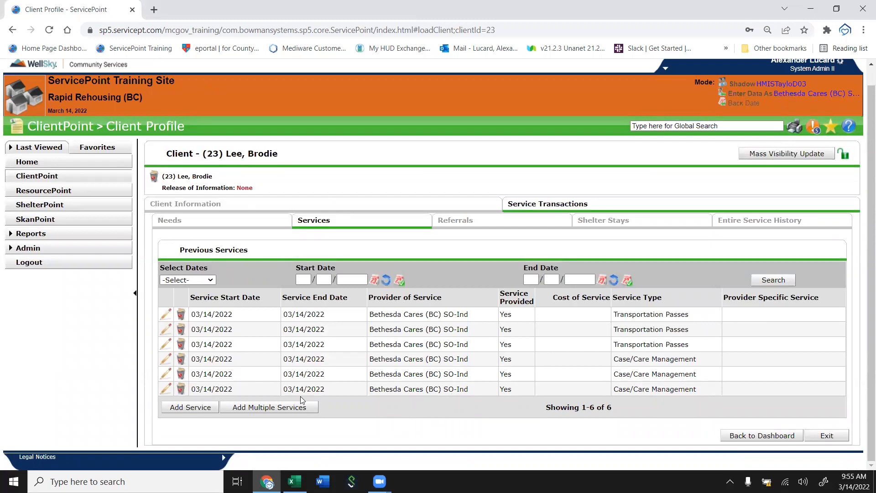
{"action": "left_click", "coordinate": [285, 408]}
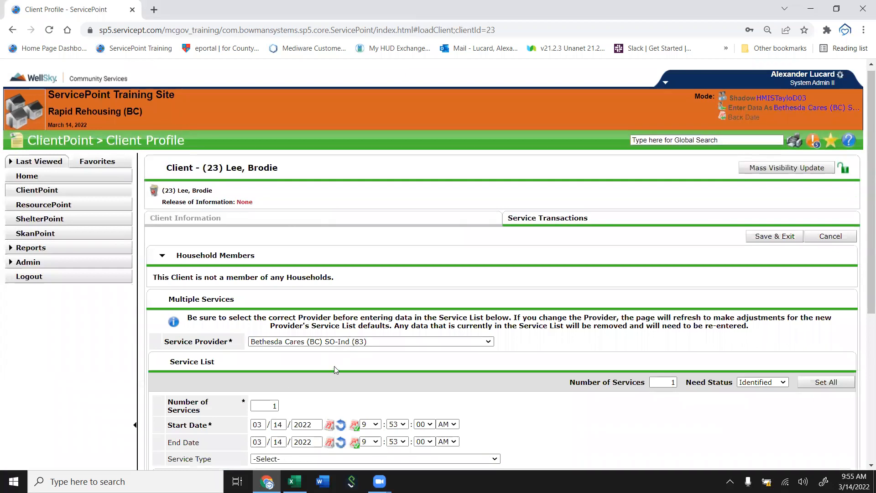
{"action": "scroll", "coordinate": [335, 369], "scroll_direction": "down", "scroll_amount": 3}
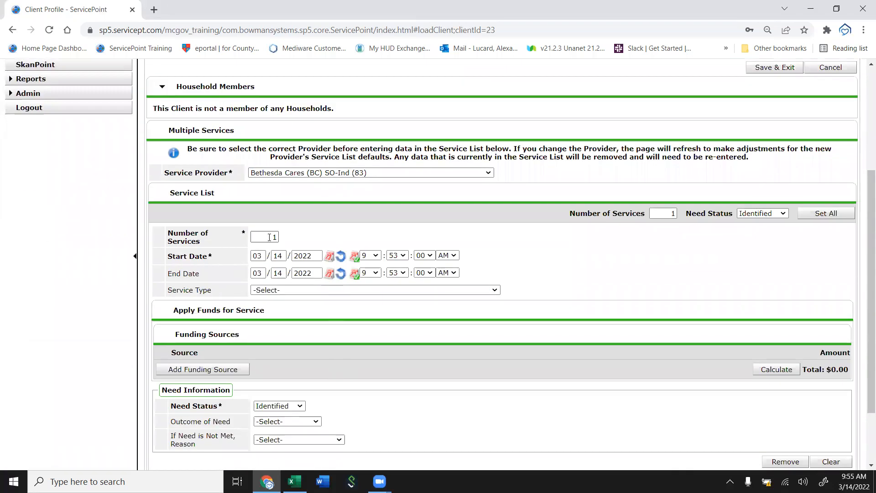
{"action": "scroll", "coordinate": [827, 408], "scroll_direction": "down", "scroll_amount": 3}
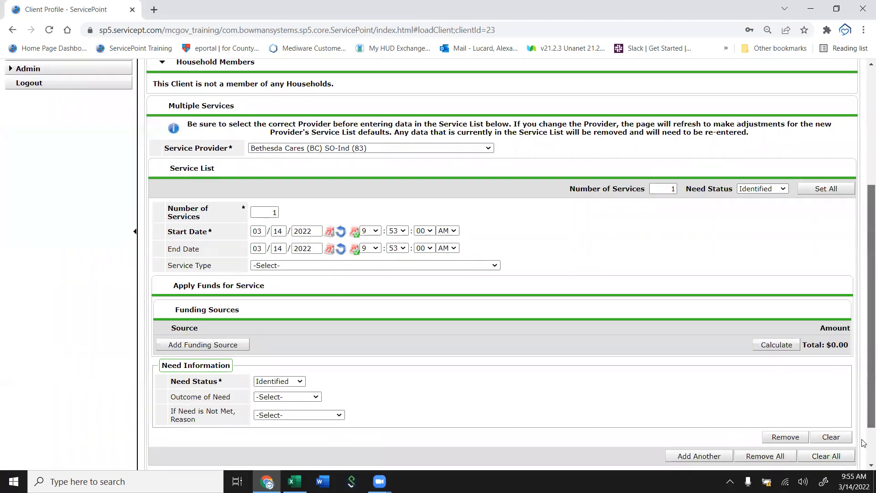
{"action": "left_click", "coordinate": [834, 436]}
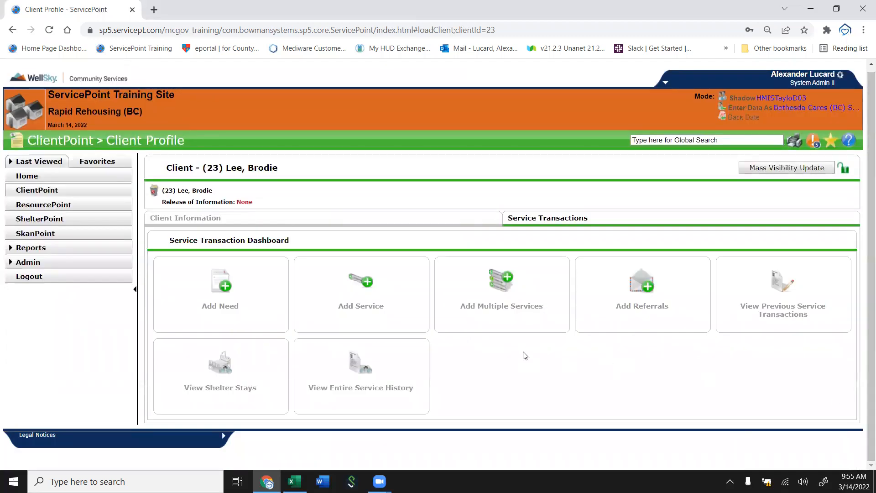
Open the client's previous service transactions and delete the Transportation Passes need.
{"action": "left_click", "coordinate": [773, 301]}
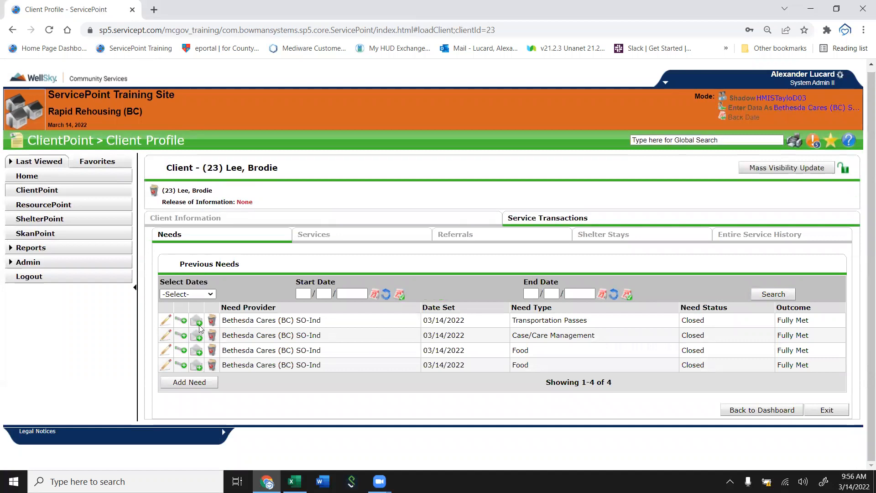
{"action": "left_click", "coordinate": [212, 321]}
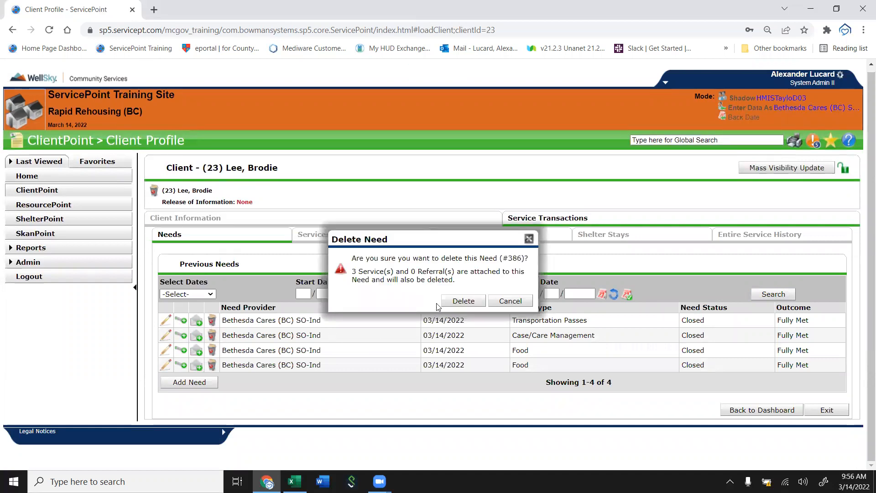
{"action": "left_click", "coordinate": [464, 301]}
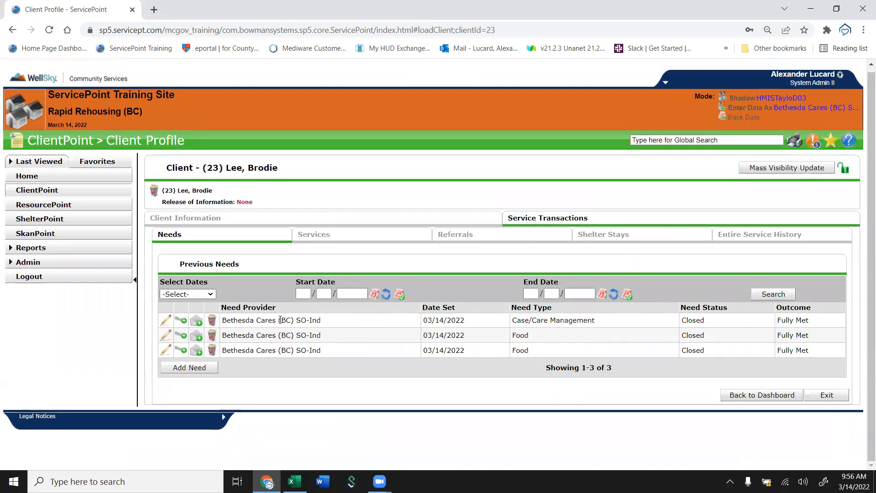
Delete the remaining Case/Care Management need and both Food needs from the client's previous needs.
{"action": "left_click", "coordinate": [212, 320]}
{"action": "left_click", "coordinate": [451, 302]}
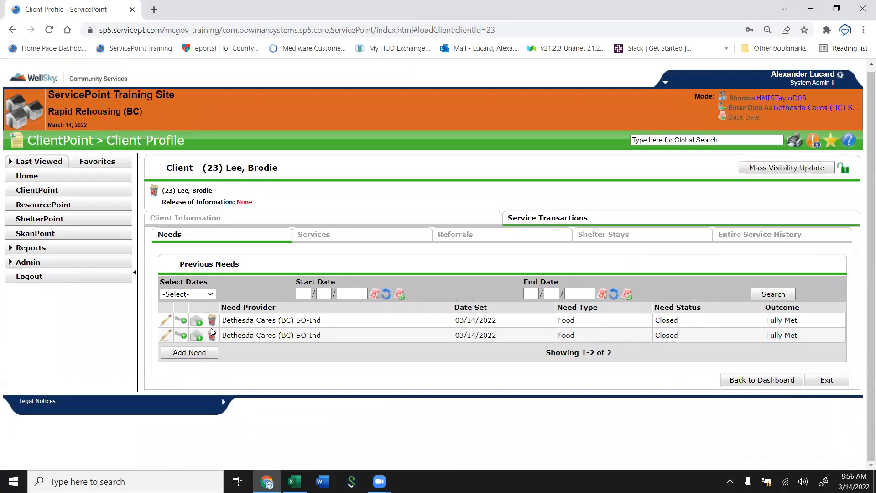
{"action": "left_click", "coordinate": [211, 322]}
{"action": "left_click", "coordinate": [455, 287]}
{"action": "left_click", "coordinate": [210, 325]}
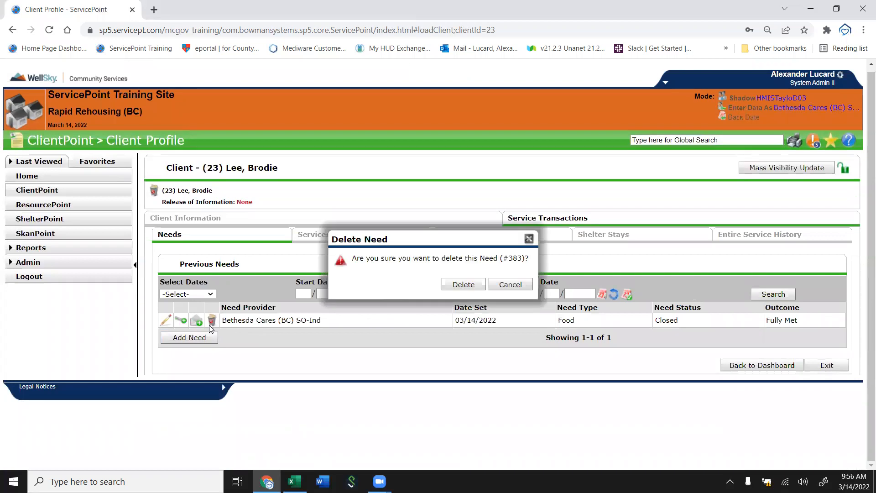
{"action": "left_click", "coordinate": [462, 287]}
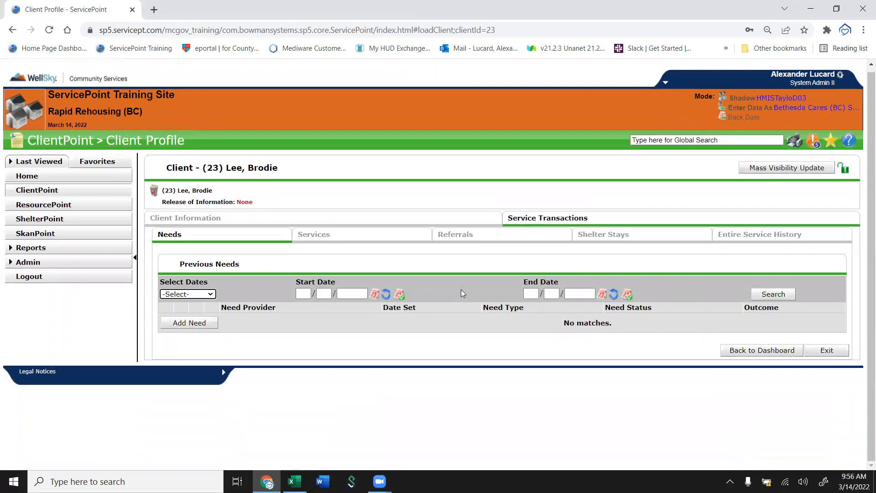
Open Add Multiple Services from the Services list, set the first entry's service type to Basic Needs (B), and add another entry.
{"action": "left_click", "coordinate": [360, 240]}
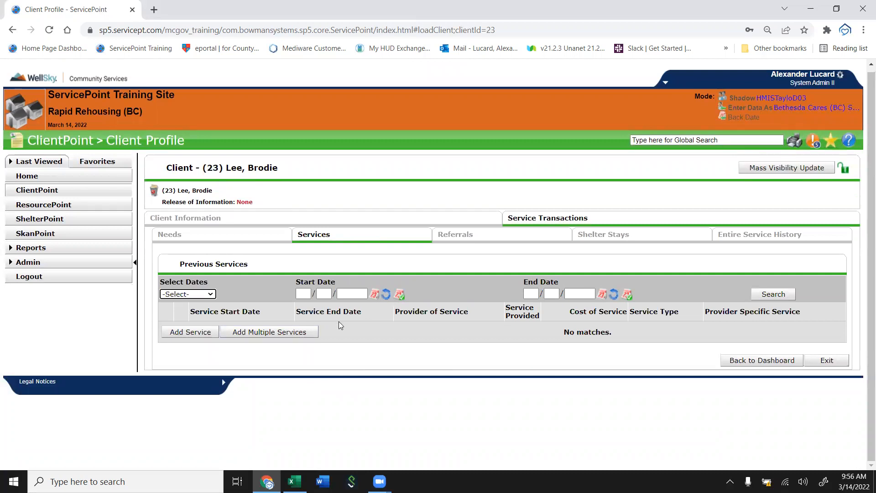
{"action": "left_click", "coordinate": [277, 337]}
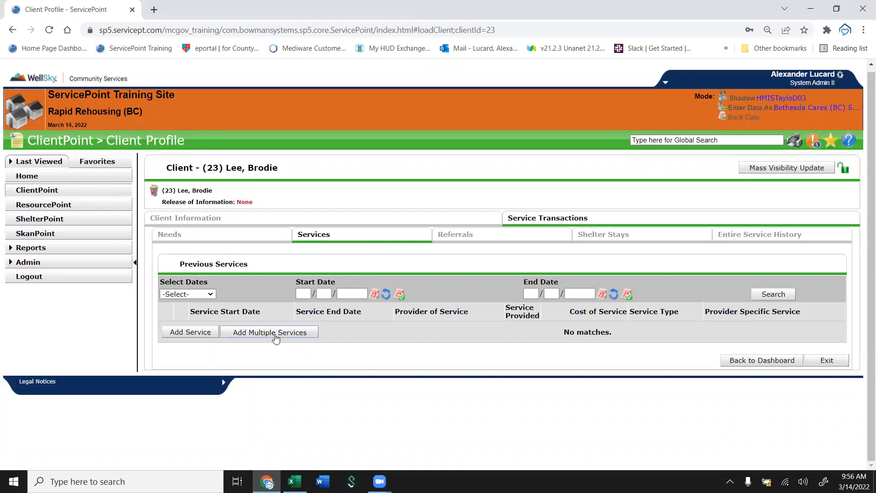
{"action": "left_click", "coordinate": [295, 343]}
{"action": "left_click", "coordinate": [429, 283]}
{"action": "scroll", "coordinate": [428, 284], "scroll_direction": "down", "scroll_amount": 3}
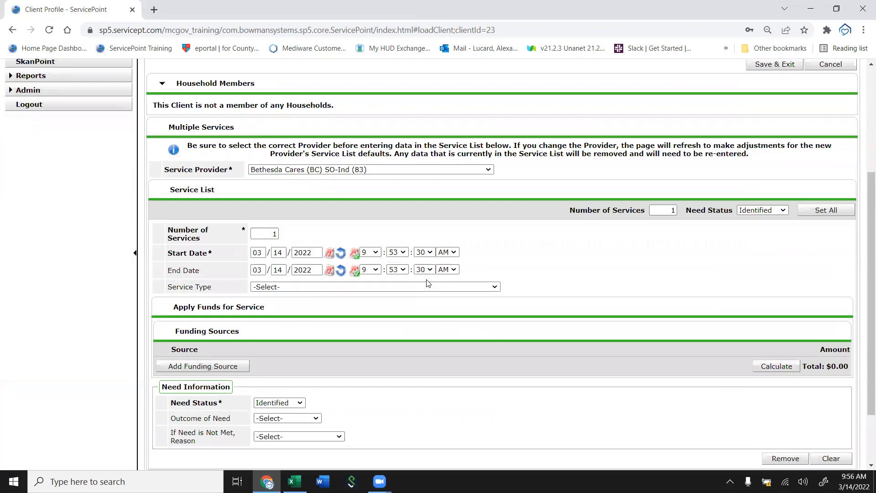
{"action": "scroll", "coordinate": [429, 283], "scroll_direction": "down", "scroll_amount": 2}
{"action": "left_click", "coordinate": [307, 209]}
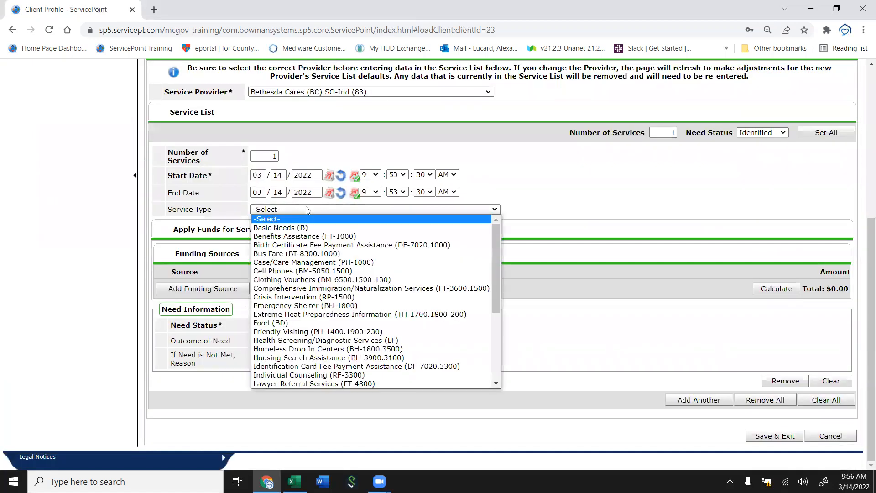
{"action": "left_click", "coordinate": [295, 228]}
{"action": "left_click", "coordinate": [700, 400]}
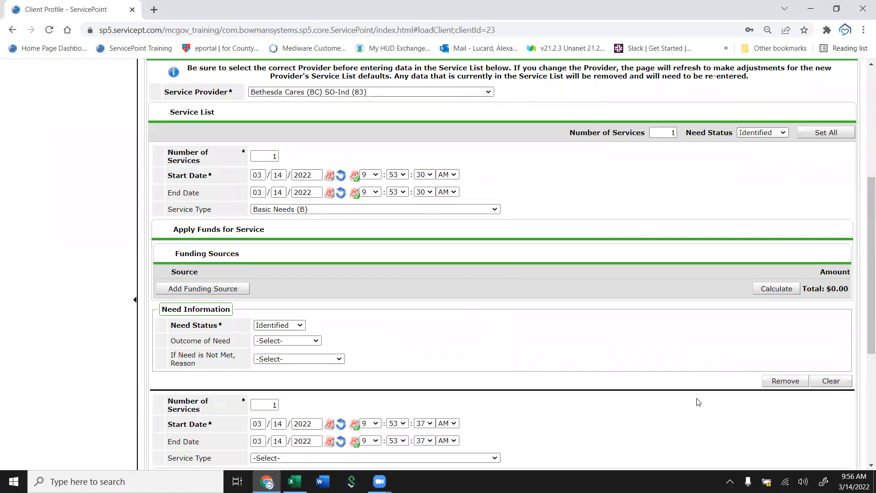
Set the second entry's service type to Food (BD) and add a third service entry.
{"action": "scroll", "coordinate": [299, 365], "scroll_direction": "down", "scroll_amount": 3}
{"action": "scroll", "coordinate": [298, 363], "scroll_direction": "down", "scroll_amount": 1}
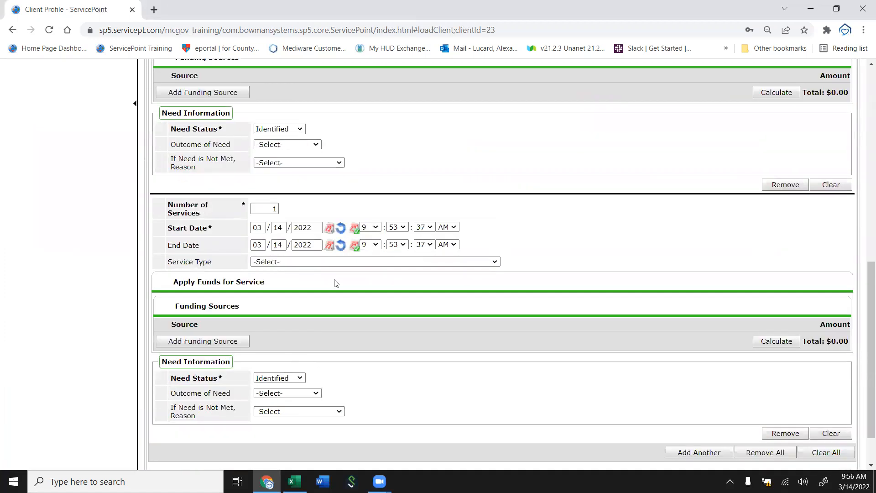
{"action": "left_click", "coordinate": [342, 262]}
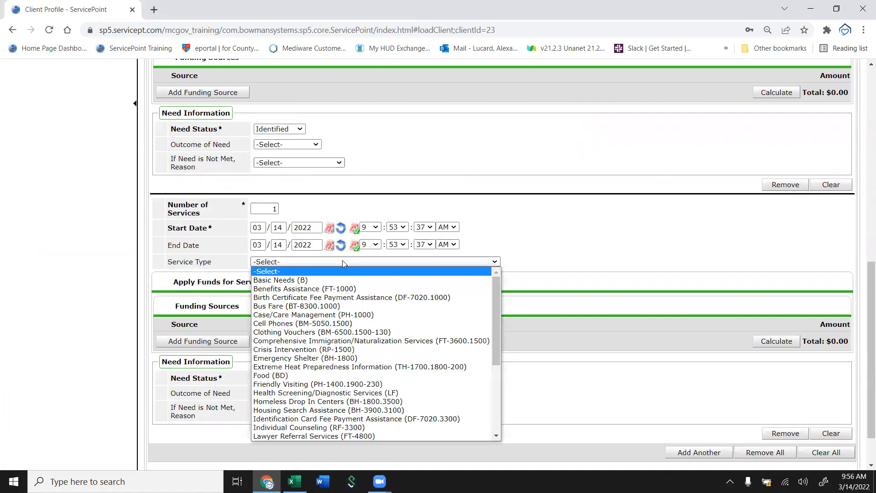
{"action": "left_click", "coordinate": [303, 375]}
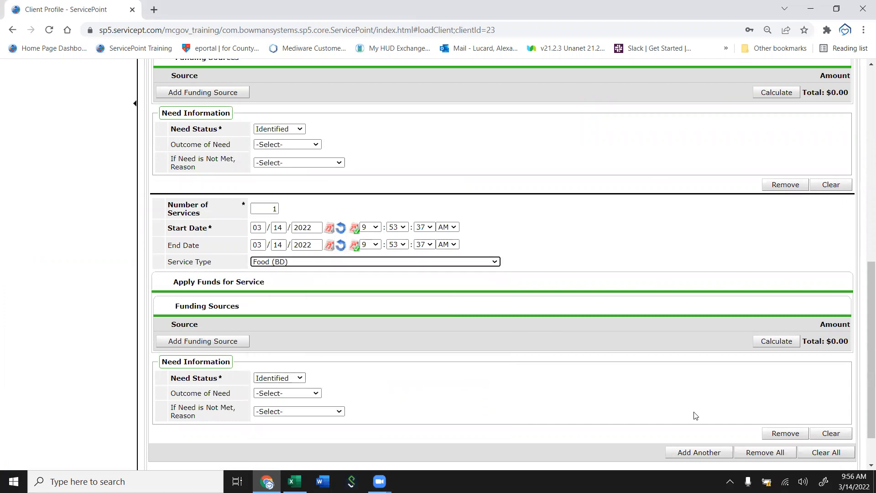
{"action": "left_click", "coordinate": [681, 454]}
Set the third entry's service type to Cell Phones (BM-5050.1500).
{"action": "scroll", "coordinate": [327, 357], "scroll_direction": "down", "scroll_amount": 5}
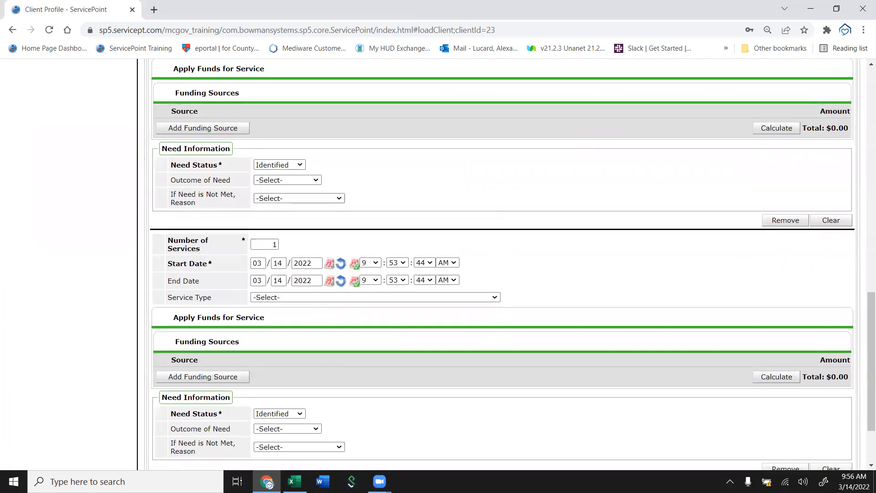
{"action": "left_click", "coordinate": [306, 298]}
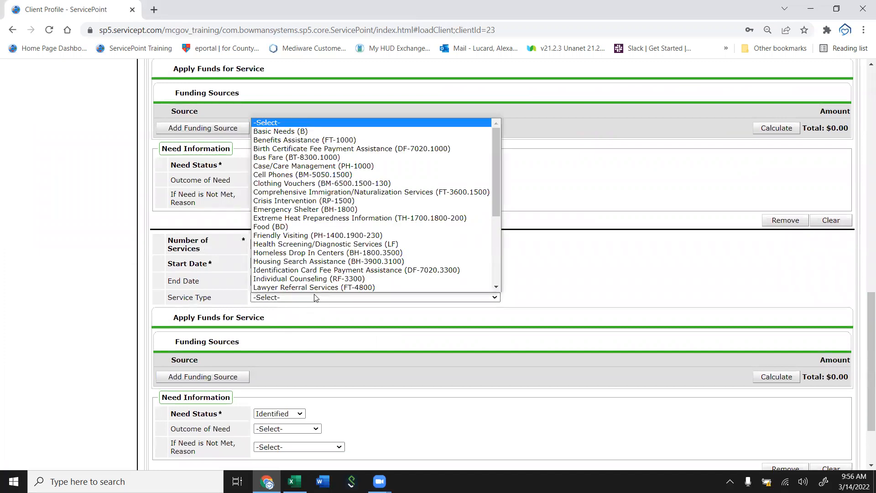
{"action": "left_click", "coordinate": [310, 177]}
{"action": "scroll", "coordinate": [309, 177], "scroll_direction": "up", "scroll_amount": 15}
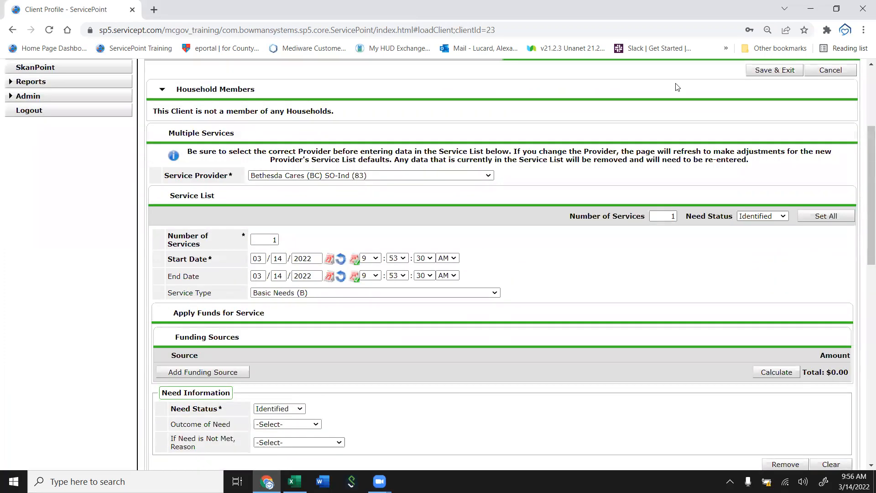
{"action": "scroll", "coordinate": [539, 201], "scroll_direction": "down", "scroll_amount": 3}
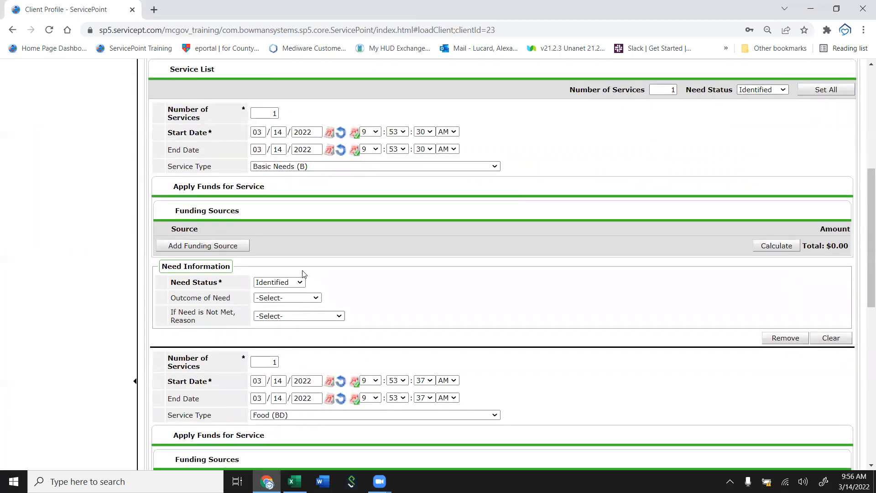
Set Need Status to Closed and Outcome of Need to Fully Met on the Basic Needs and Food entries.
{"action": "left_click", "coordinate": [280, 282]}
{"action": "left_click", "coordinate": [272, 302]}
{"action": "left_click", "coordinate": [270, 301]}
{"action": "left_click", "coordinate": [271, 309]}
{"action": "scroll", "coordinate": [271, 318], "scroll_direction": "down", "scroll_amount": 5}
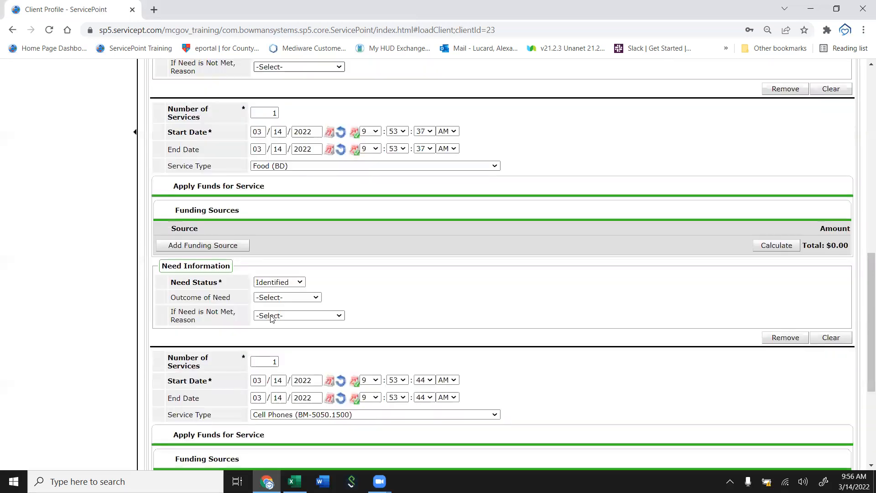
{"action": "left_click", "coordinate": [280, 282]}
{"action": "left_click", "coordinate": [270, 314]}
{"action": "left_click", "coordinate": [274, 298]}
{"action": "left_click", "coordinate": [271, 315]}
Set the Cell Phones entry to Closed and Fully Met, then save and exit the multiple services form.
{"action": "scroll", "coordinate": [270, 315], "scroll_direction": "down", "scroll_amount": 5}
{"action": "left_click", "coordinate": [273, 325]}
{"action": "left_click", "coordinate": [271, 358]}
{"action": "left_click", "coordinate": [273, 341]}
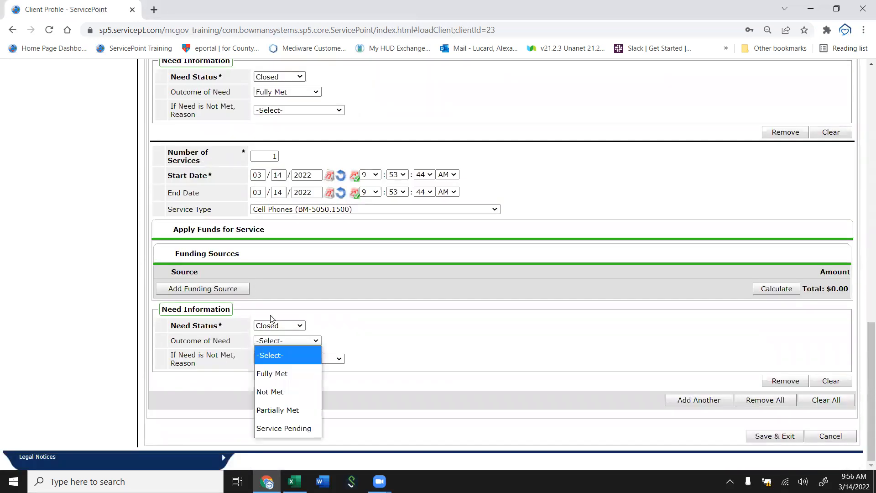
{"action": "left_click", "coordinate": [272, 374]}
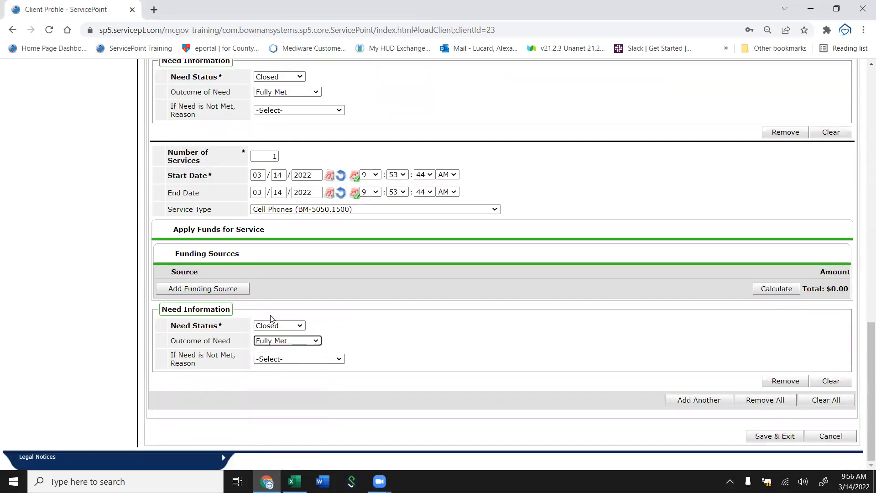
{"action": "left_click", "coordinate": [761, 436]}
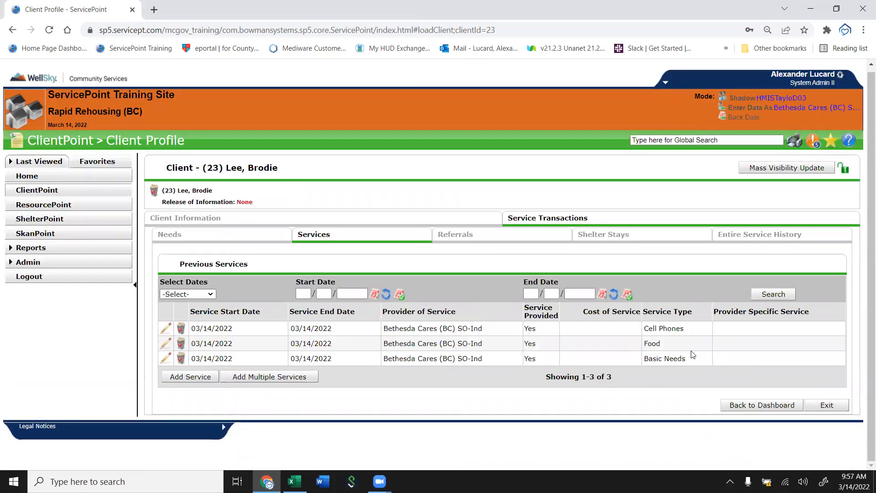
{"action": "left_click", "coordinate": [307, 379]}
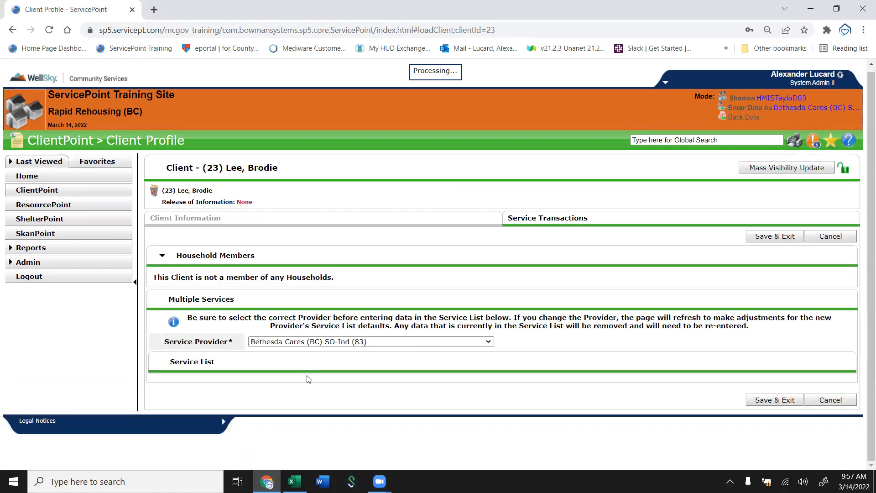
{"action": "scroll", "coordinate": [496, 272], "scroll_direction": "down", "scroll_amount": 4}
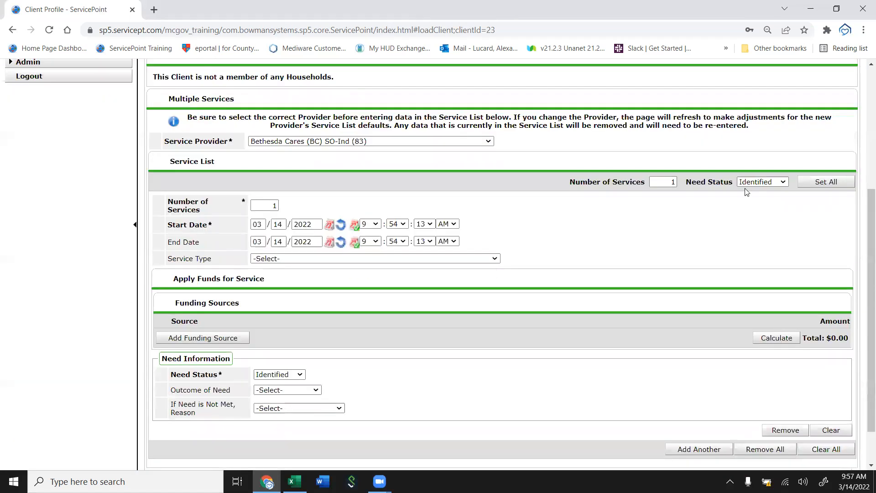
{"action": "left_click_drag", "start_coordinate": [256, 201], "coordinate": [275, 205]}
{"action": "left_click", "coordinate": [662, 185]}
{"action": "left_click_drag", "start_coordinate": [664, 181], "coordinate": [693, 179]}
{"action": "type", "text": "3"}
{"action": "left_click_drag", "start_coordinate": [267, 207], "coordinate": [351, 216]}
{"action": "type", "text": "3"}
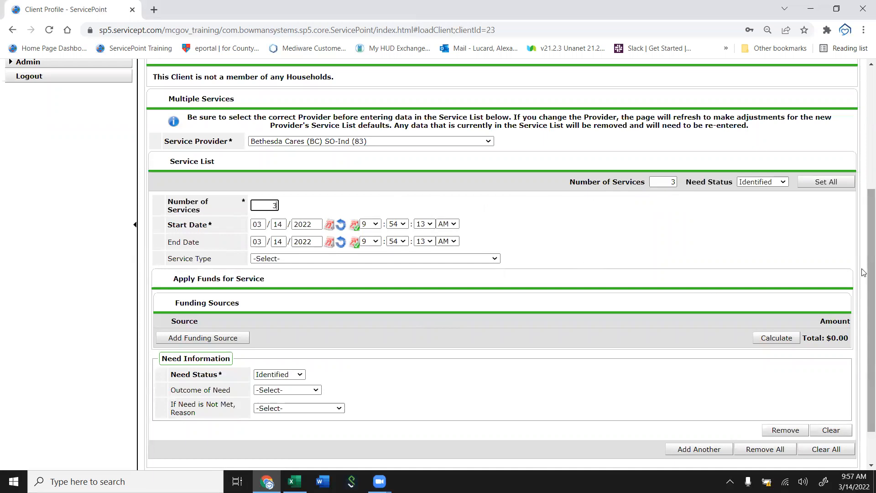
{"action": "scroll", "coordinate": [864, 389], "scroll_direction": "down", "scroll_amount": 2}
{"action": "left_click", "coordinate": [832, 437]}
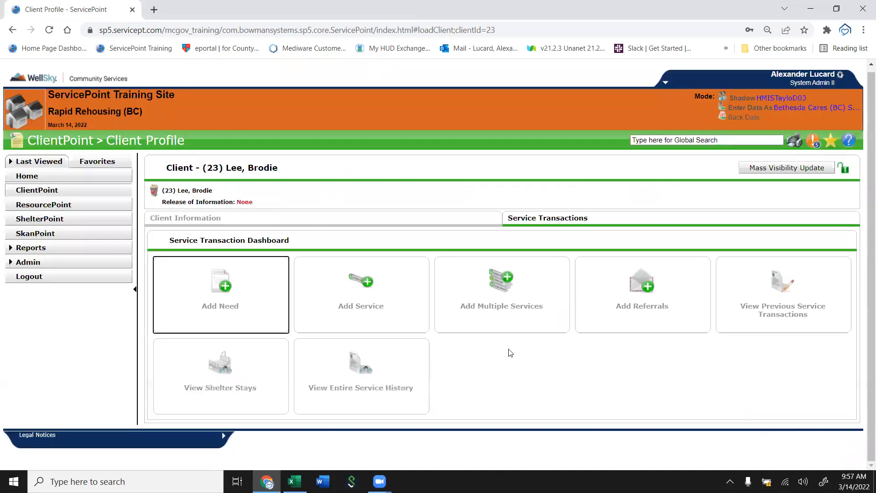
Open the Cell Phones need from previous transactions, add the note "Gave the client an emergency cell phone since they are on the street and a blizzard is coming", and save.
{"action": "left_click", "coordinate": [760, 304]}
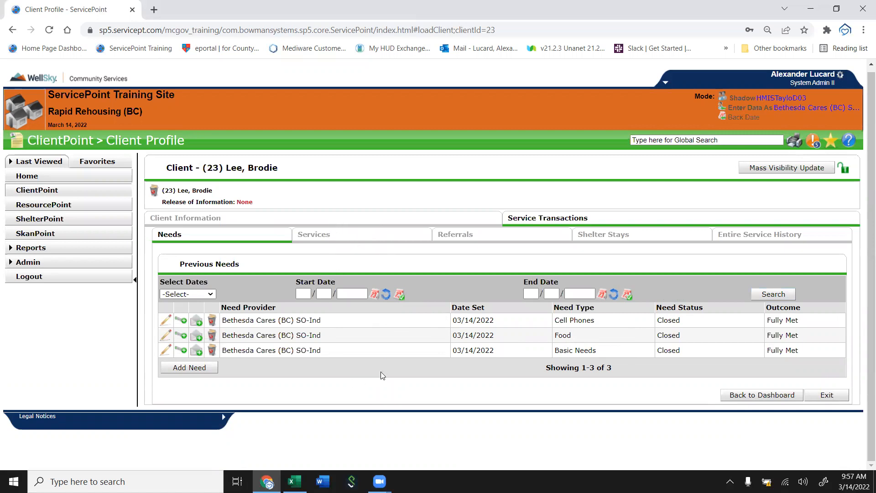
{"action": "left_click", "coordinate": [164, 320]}
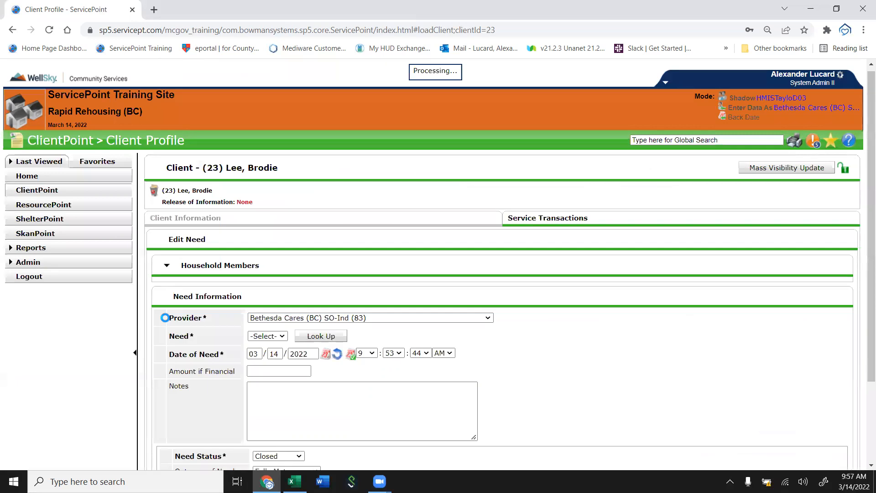
{"action": "left_click", "coordinate": [304, 443]}
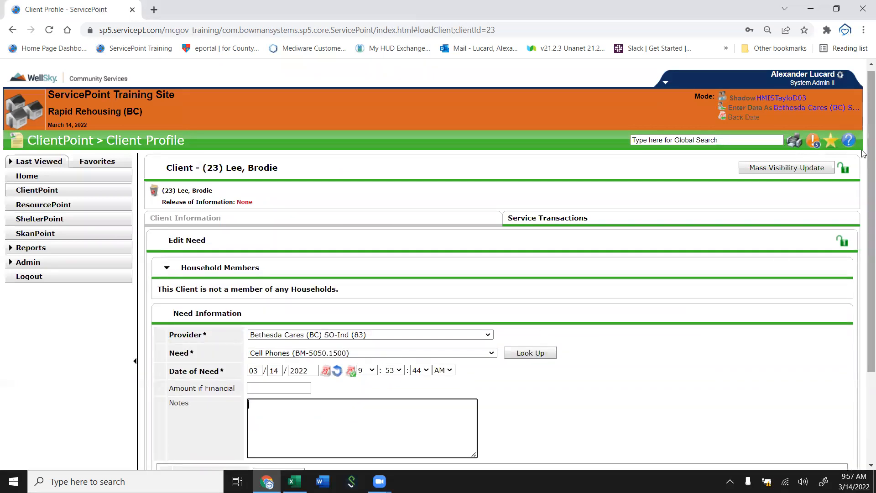
{"action": "scroll", "coordinate": [685, 295], "scroll_direction": "down", "scroll_amount": 3}
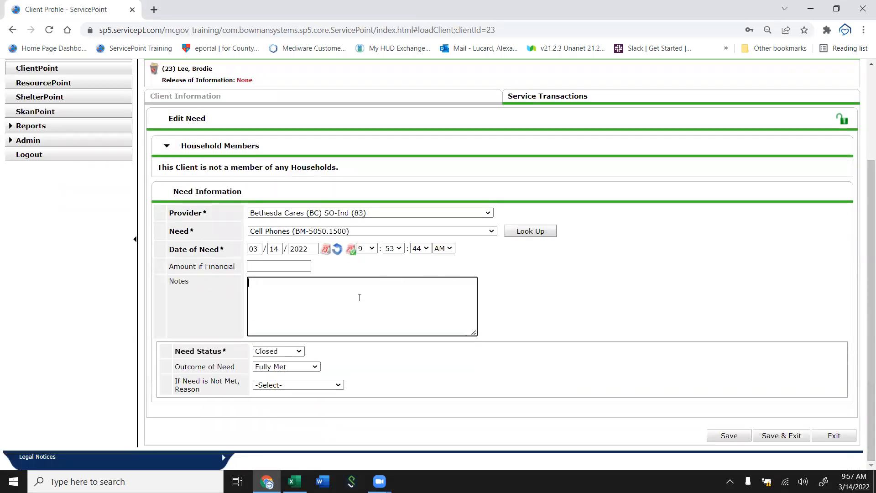
{"action": "type", "text": "Gave the client an emergency sh"}
{"action": "key", "text": "BackSpace"}
{"action": "type", "text": "cell phone since "}
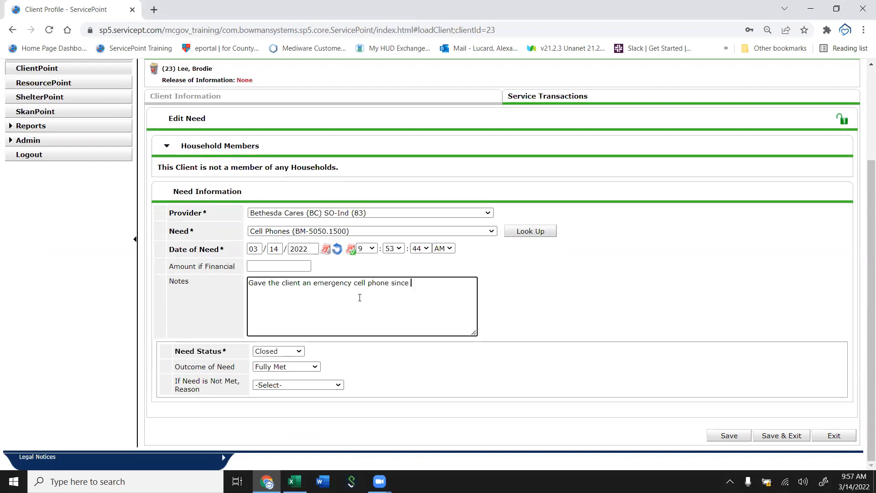
{"action": "type", "text": "they are on the street andf a b"}
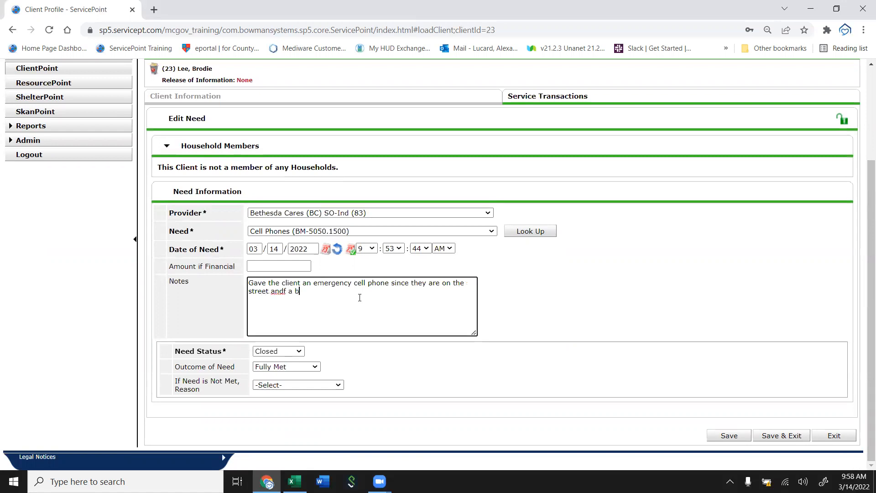
{"action": "key", "text": "BackSpace"}
{"action": "key", "text": "BackSpace"}
{"action": "key", "text": "BackSpace"}
{"action": "key", "text": "BackSpace"}
{"action": "type", "text": "a blizzard is coming"}
{"action": "left_click", "coordinate": [782, 436]}
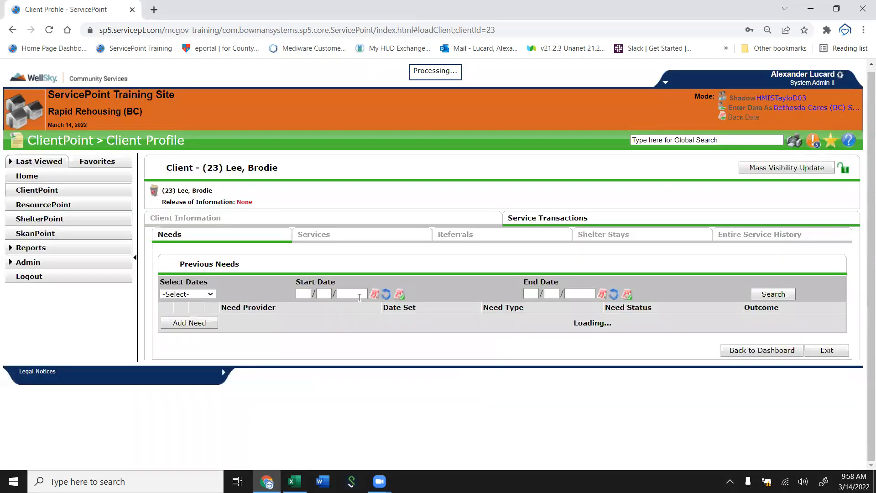
Open the Food need and add the note "brought the client some food.".
{"action": "left_click", "coordinate": [165, 336]}
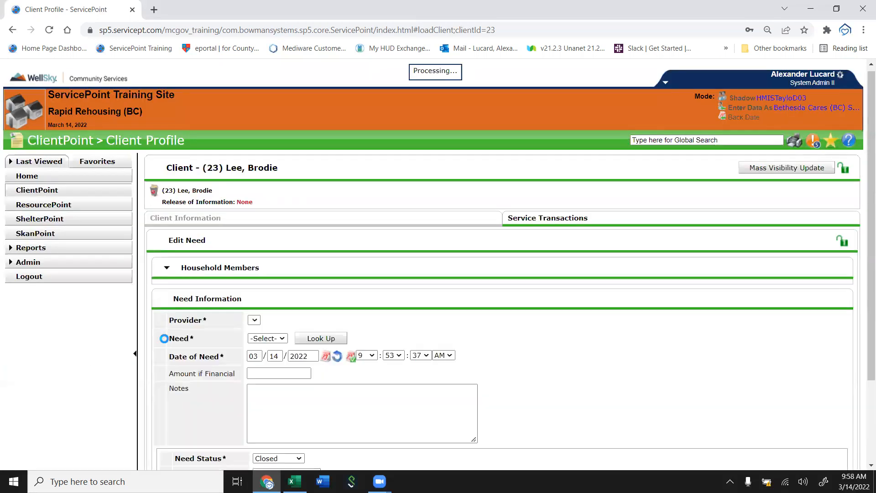
{"action": "left_click", "coordinate": [279, 420]}
{"action": "type", "text": "brought the client so"}
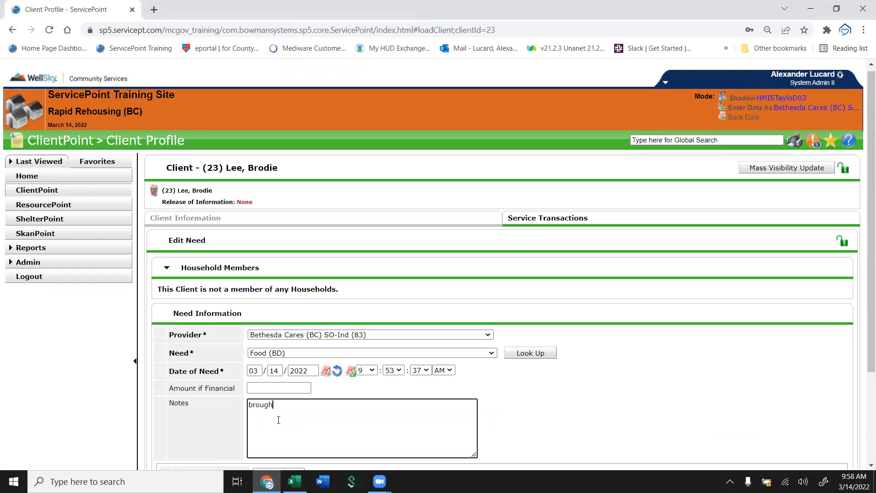
{"action": "type", "text": "me food."}
{"action": "scroll", "coordinate": [278, 420], "scroll_direction": "down", "scroll_amount": 3}
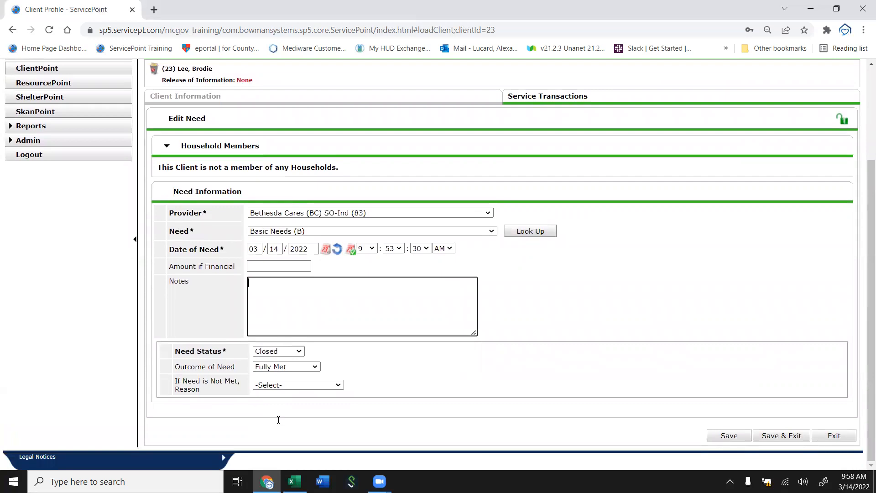
Add the note "Gave the client a package of hand warmers for th eupcoming blizzard" to the Basic Needs need and save it.
{"action": "type", "text": "Gave the client a package of hand warmer"}
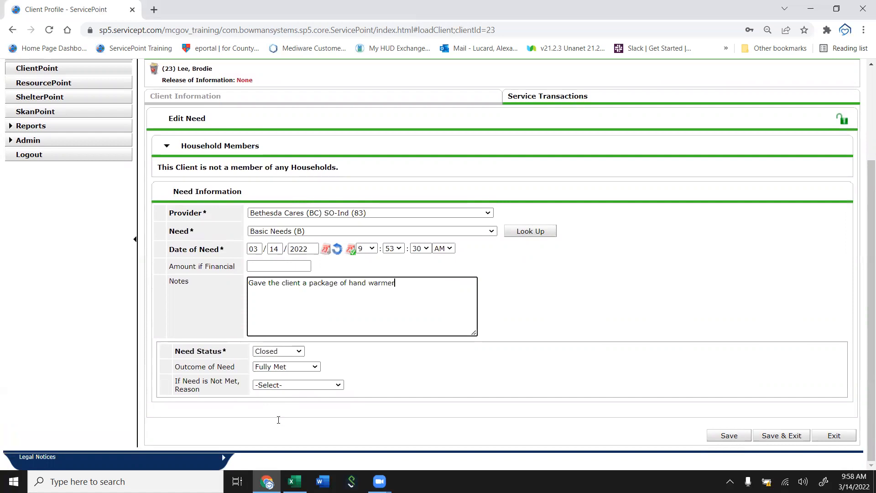
{"action": "type", "text": "s for th eupcoming blizzard,"}
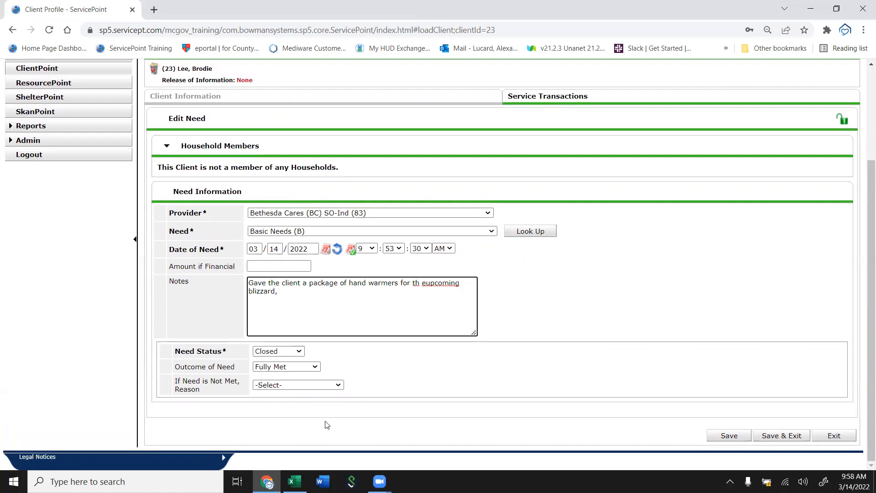
{"action": "left_click", "coordinate": [423, 284]}
{"action": "key", "text": "BackSpace"}
{"action": "key", "text": "Right"}
{"action": "key", "text": "Return"}
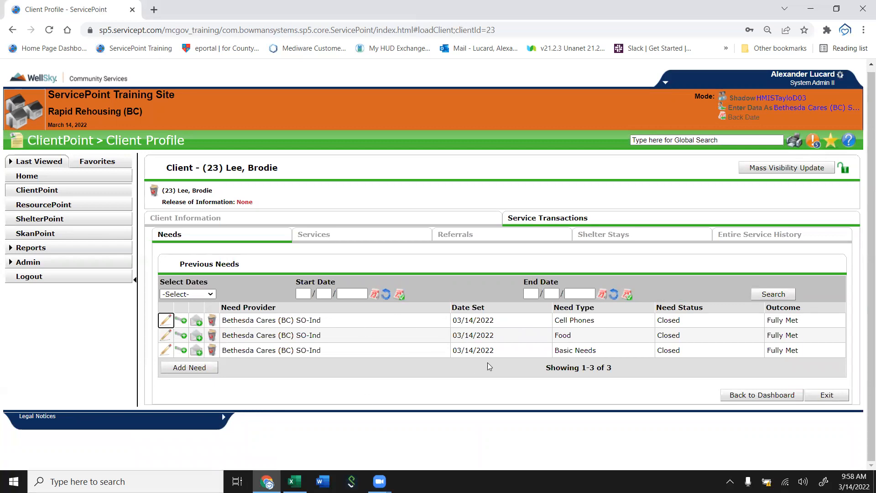
Start a multiple services entry for the client with Food (BD) as the first service type.
{"action": "left_click", "coordinate": [759, 393]}
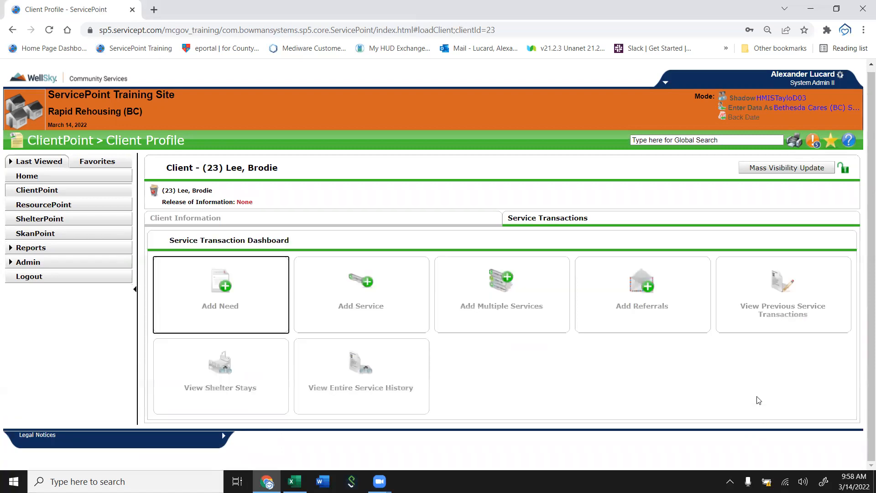
{"action": "left_click", "coordinate": [496, 291]}
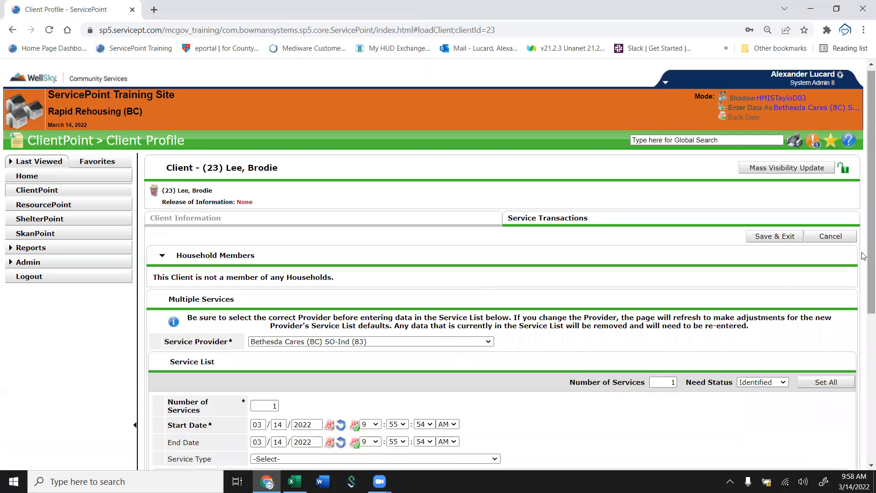
{"action": "scroll", "coordinate": [864, 296], "scroll_direction": "down", "scroll_amount": 2}
{"action": "scroll", "coordinate": [862, 292], "scroll_direction": "down", "scroll_amount": 1}
{"action": "left_click_drag", "start_coordinate": [267, 264], "coordinate": [300, 264]}
{"action": "left_click", "coordinate": [589, 272]}
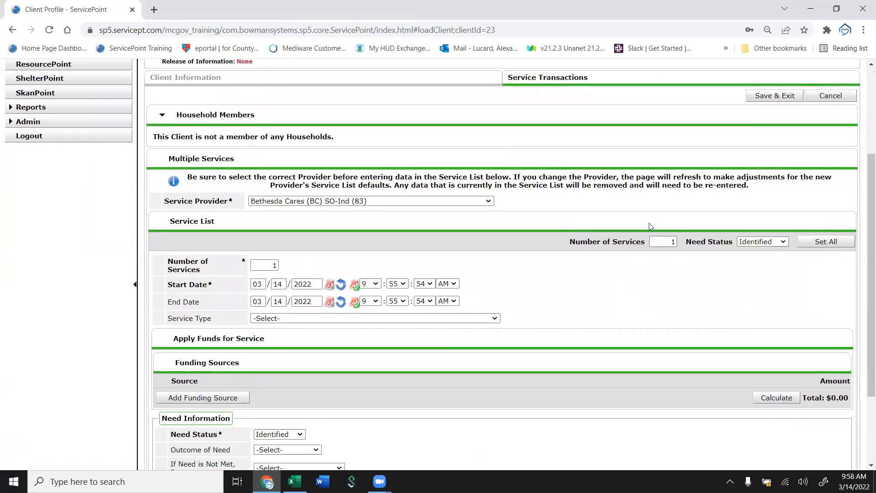
{"action": "left_click_drag", "start_coordinate": [669, 245], "coordinate": [680, 243]}
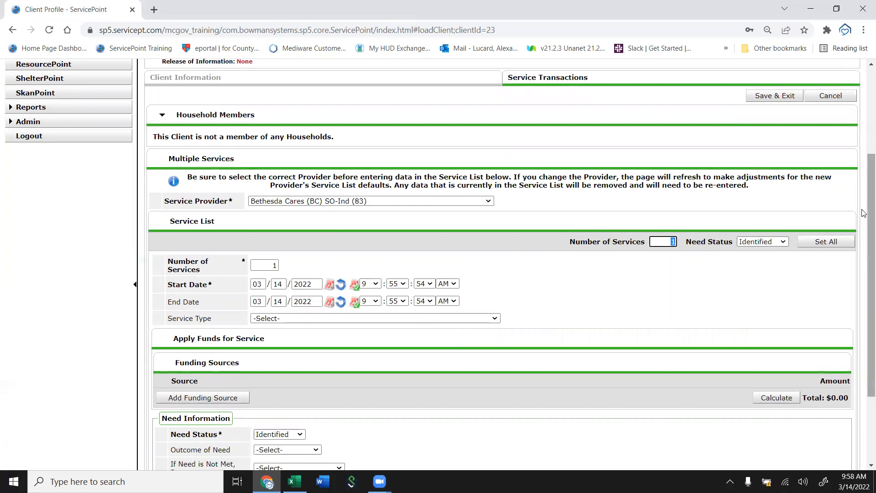
{"action": "scroll", "coordinate": [864, 262], "scroll_direction": "down", "scroll_amount": 2}
{"action": "left_click", "coordinate": [267, 240]}
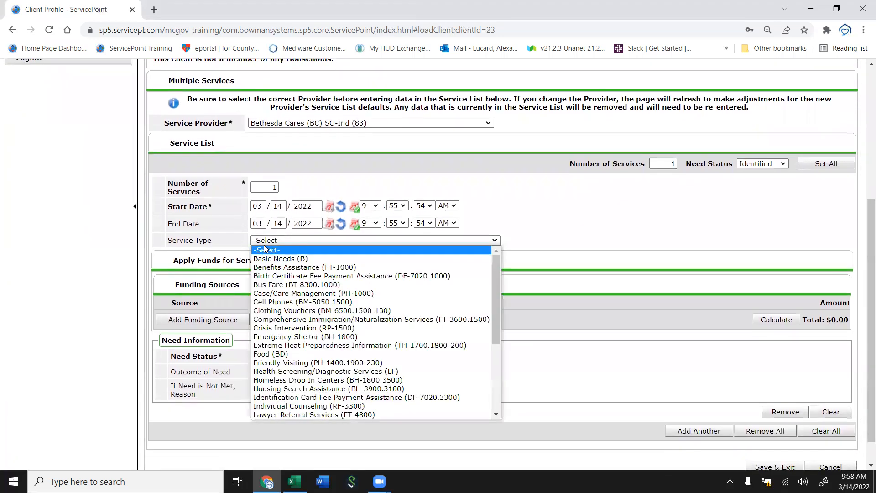
{"action": "left_click", "coordinate": [271, 354]}
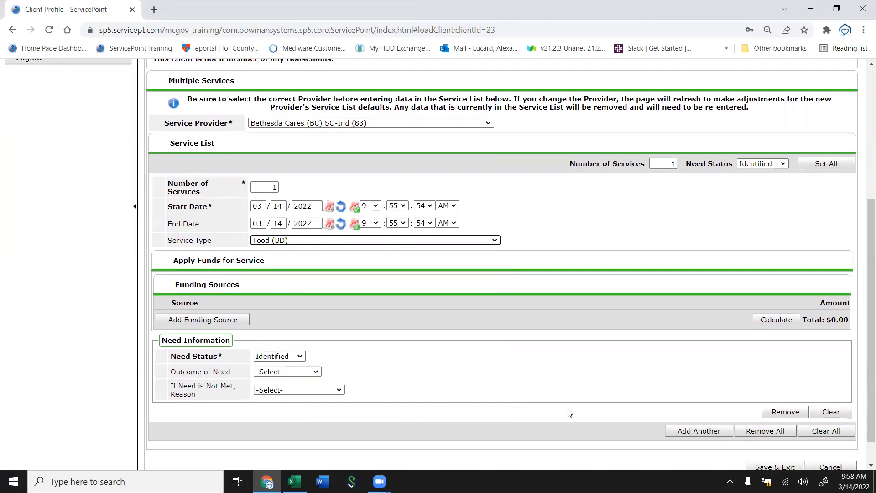
Add two more service rows set to Bus Fare (BT-8300.1000) and Crisis Intervention (RP-1500).
{"action": "left_click", "coordinate": [699, 431]}
{"action": "scroll", "coordinate": [275, 376], "scroll_direction": "down", "scroll_amount": 6}
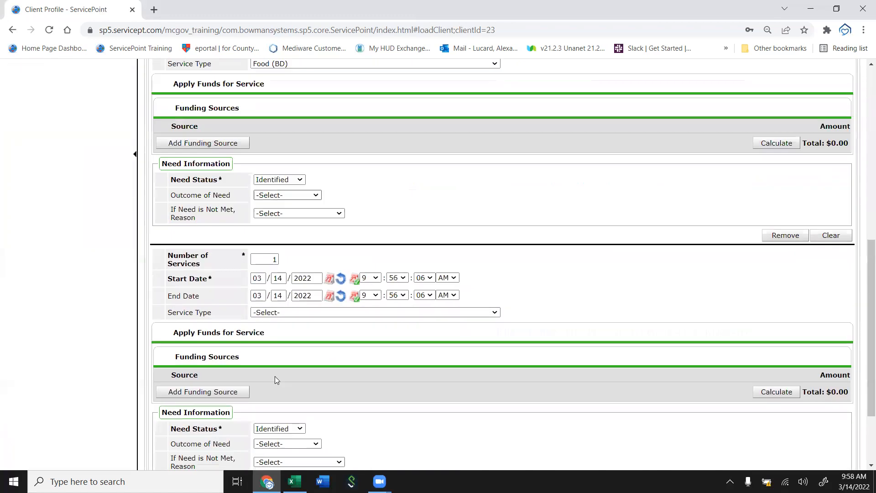
{"action": "left_click", "coordinate": [319, 209]}
{"action": "left_click", "coordinate": [296, 298]}
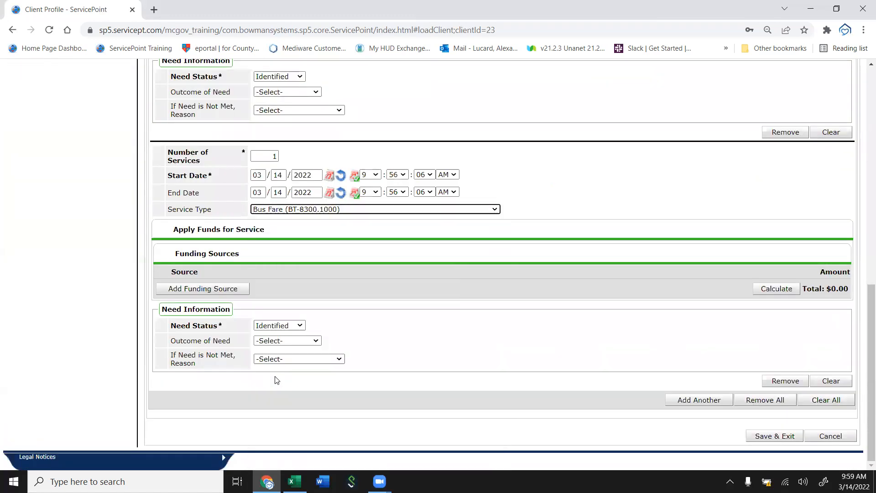
{"action": "left_click", "coordinate": [699, 401]}
{"action": "scroll", "coordinate": [471, 366], "scroll_direction": "down", "scroll_amount": 5}
{"action": "left_click", "coordinate": [347, 209]}
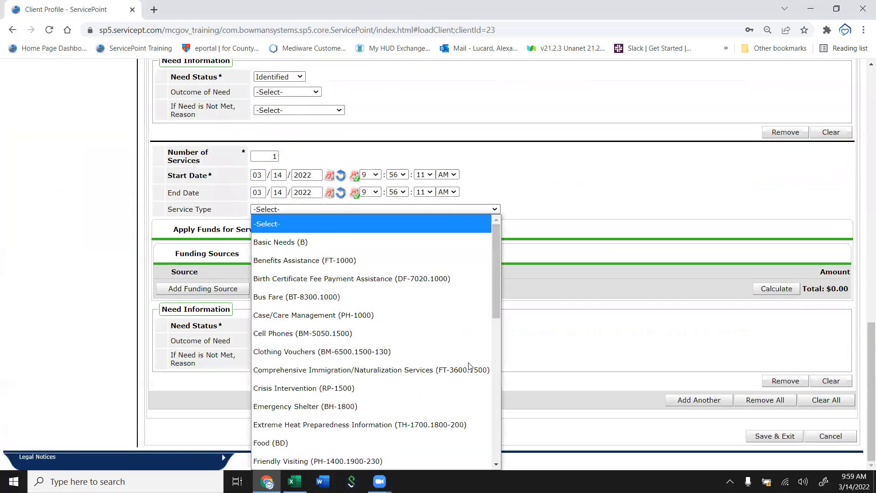
{"action": "left_click", "coordinate": [310, 388]}
Review the three service rows and cancel the multiple services form without saving.
{"action": "scroll", "coordinate": [470, 367], "scroll_direction": "up", "scroll_amount": 9}
{"action": "scroll", "coordinate": [470, 366], "scroll_direction": "down", "scroll_amount": 2}
{"action": "scroll", "coordinate": [471, 366], "scroll_direction": "up", "scroll_amount": 3}
{"action": "double_click", "coordinate": [673, 194]}
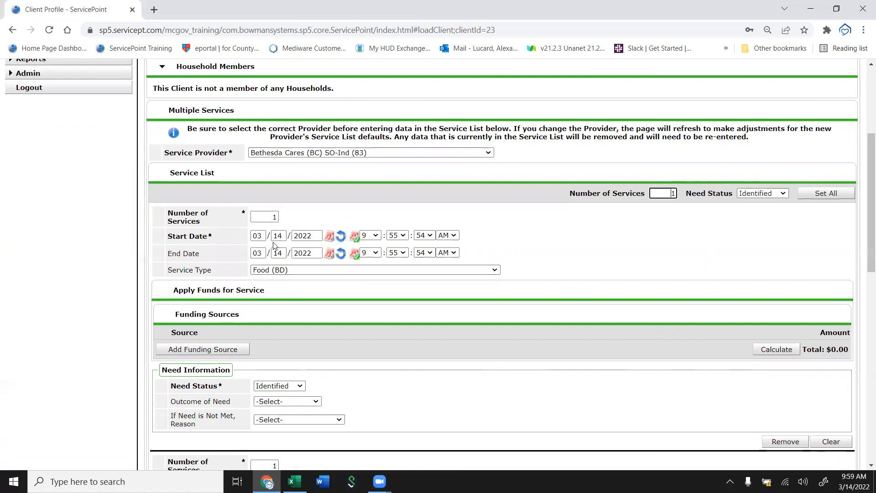
{"action": "left_click", "coordinate": [275, 218]}
{"action": "left_click_drag", "start_coordinate": [283, 216], "coordinate": [299, 212]}
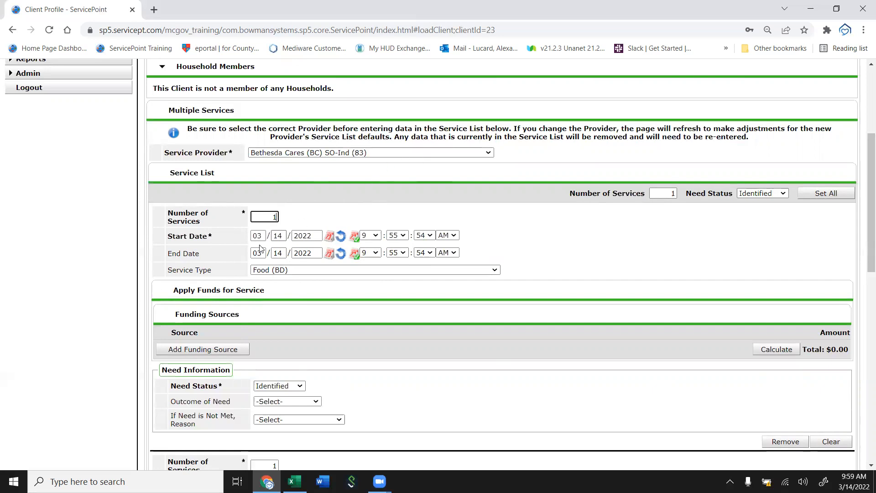
{"action": "scroll", "coordinate": [387, 271], "scroll_direction": "down", "scroll_amount": 5}
{"action": "scroll", "coordinate": [387, 271], "scroll_direction": "up", "scroll_amount": 9}
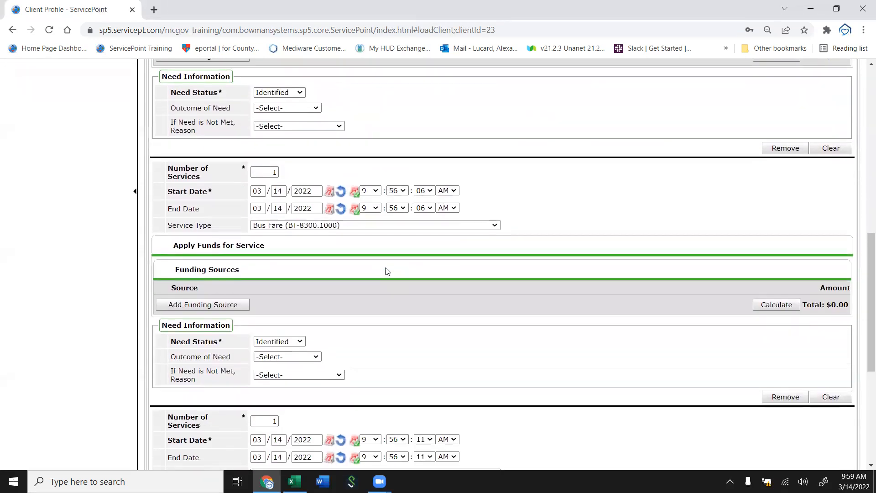
{"action": "scroll", "coordinate": [387, 272], "scroll_direction": "down", "scroll_amount": 3}
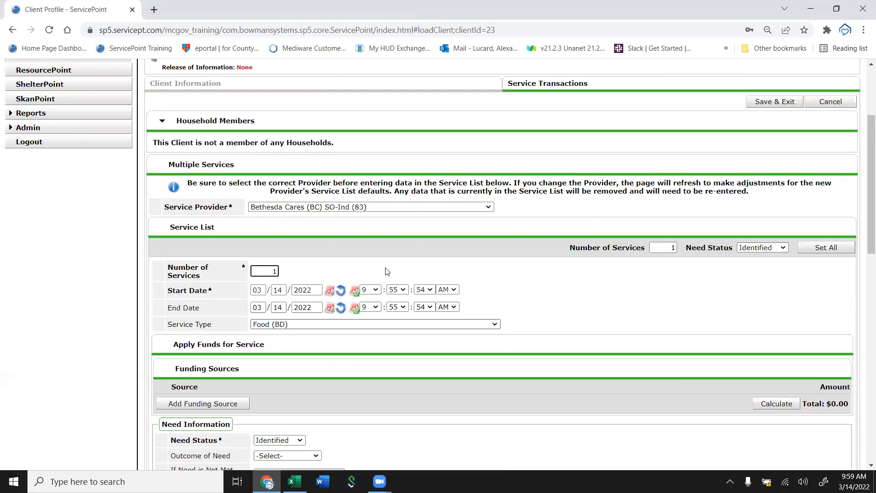
{"action": "scroll", "coordinate": [387, 272], "scroll_direction": "down", "scroll_amount": 8}
{"action": "scroll", "coordinate": [400, 345], "scroll_direction": "up", "scroll_amount": 8}
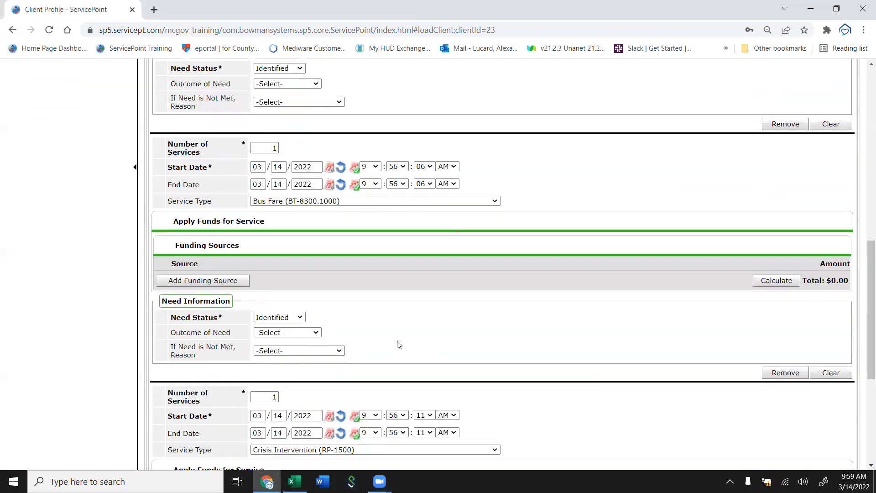
{"action": "scroll", "coordinate": [400, 345], "scroll_direction": "down", "scroll_amount": 2}
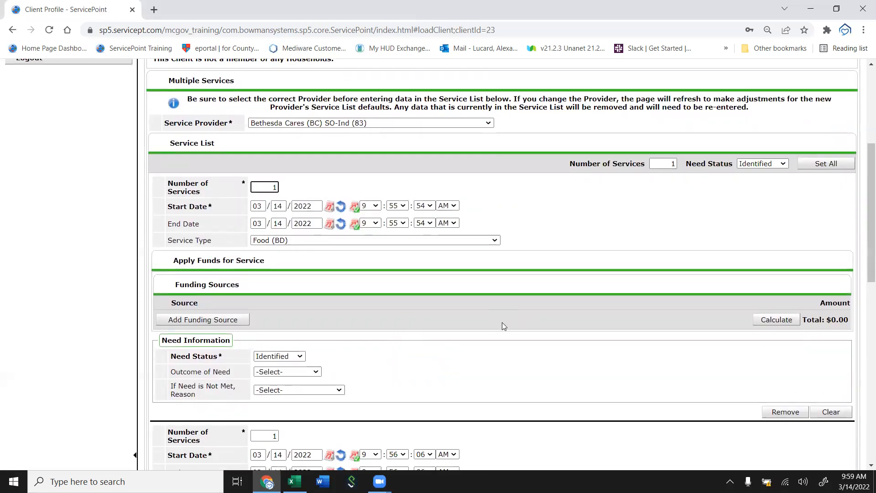
{"action": "scroll", "coordinate": [591, 341], "scroll_direction": "down", "scroll_amount": 9}
{"action": "scroll", "coordinate": [592, 341], "scroll_direction": "down", "scroll_amount": 3}
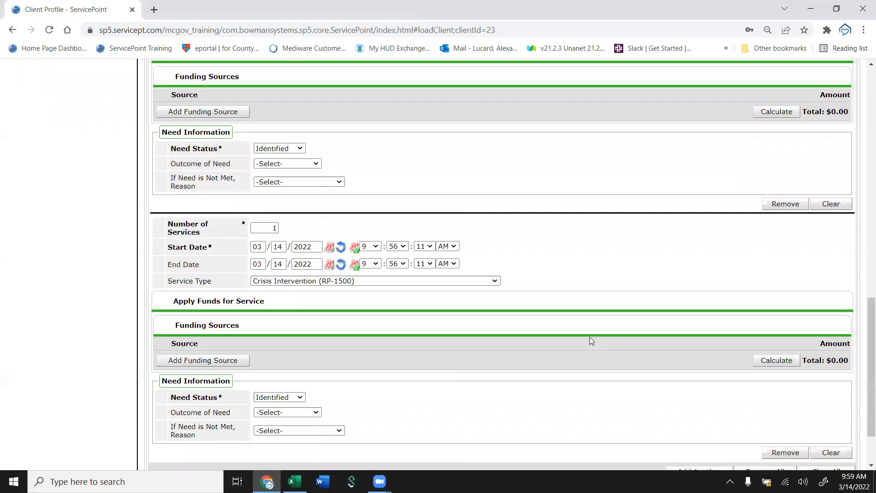
{"action": "key", "text": "Return"}
{"action": "key", "text": "Return"}
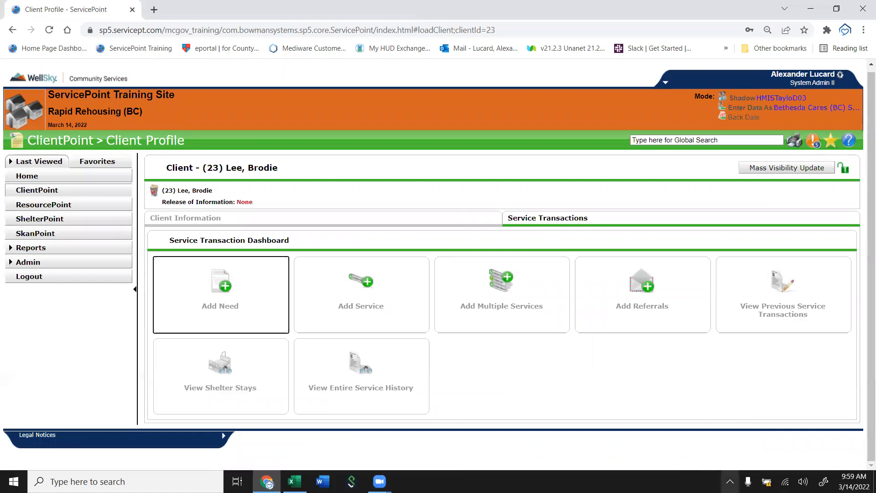
View the client's previous needs list and return to the service transaction dashboard.
{"action": "left_click", "coordinate": [805, 330]}
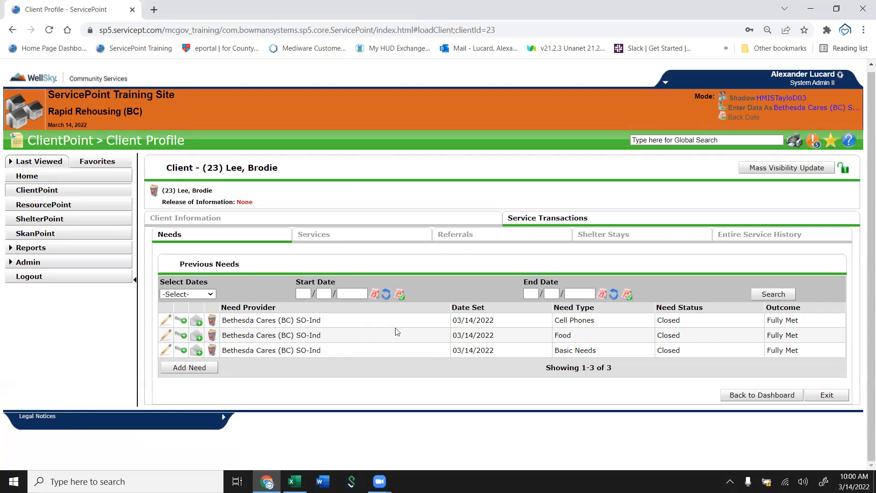
{"action": "left_click", "coordinate": [731, 394]}
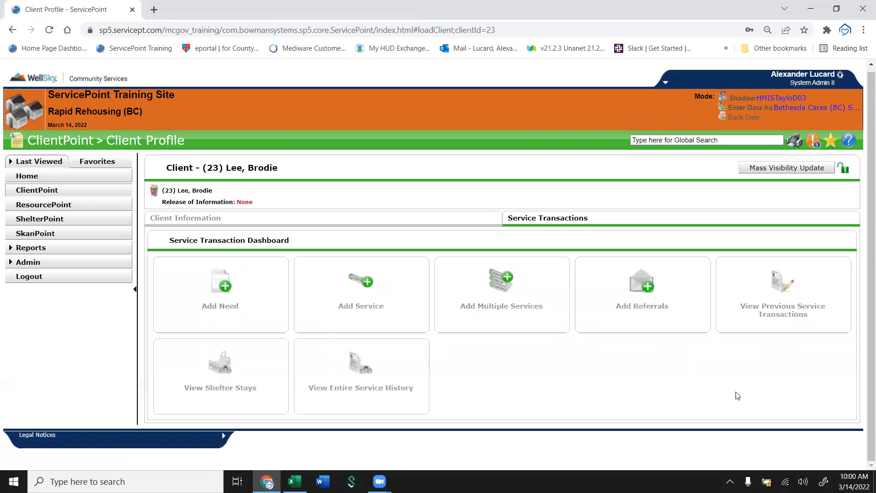
Open the multiple services form and the single service form to show their fields, cancelling each.
{"action": "left_click", "coordinate": [548, 313]}
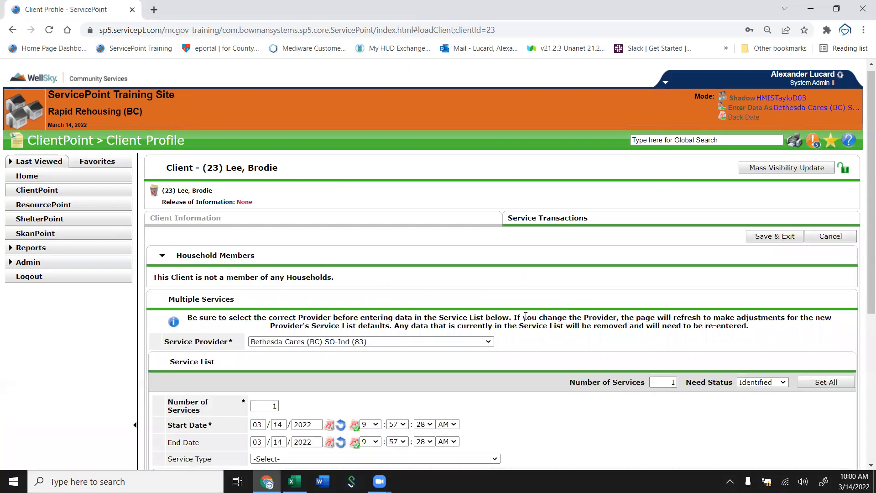
{"action": "scroll", "coordinate": [526, 317], "scroll_direction": "down", "scroll_amount": 5}
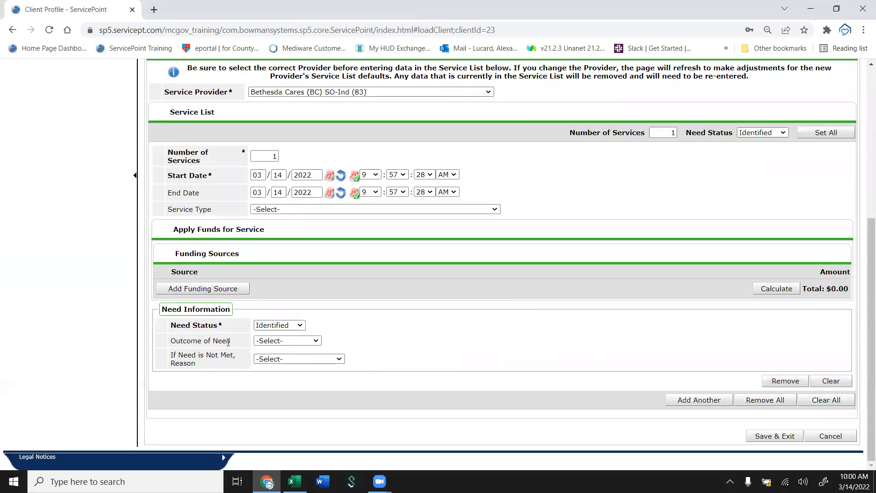
{"action": "left_click_drag", "start_coordinate": [268, 154], "coordinate": [309, 168]}
{"action": "left_click", "coordinate": [407, 209]}
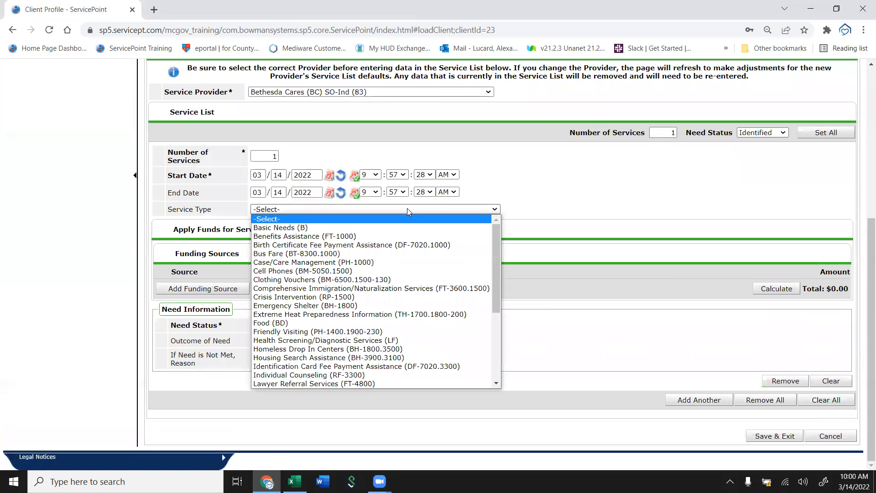
{"action": "left_click", "coordinate": [550, 168]}
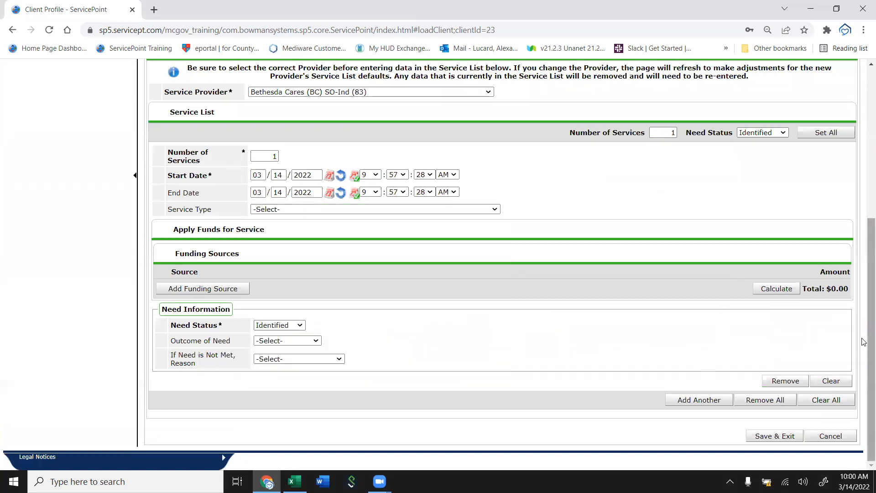
{"action": "left_click_drag", "start_coordinate": [864, 342], "coordinate": [865, 210]}
{"action": "scroll", "coordinate": [865, 212], "scroll_direction": "down", "scroll_amount": 5}
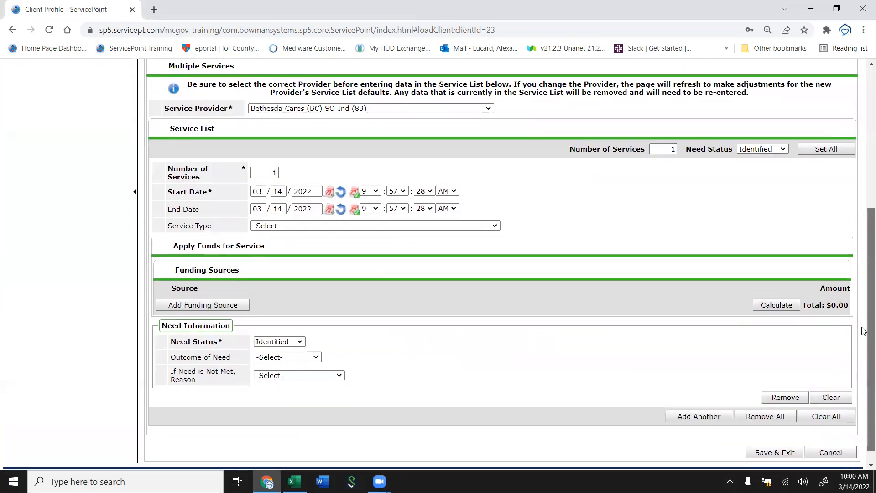
{"action": "left_click", "coordinate": [829, 438]}
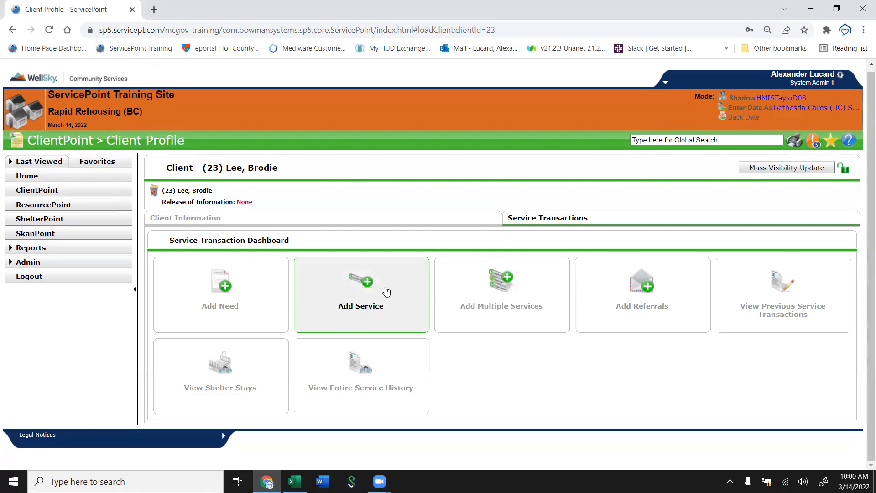
{"action": "left_click", "coordinate": [361, 303]}
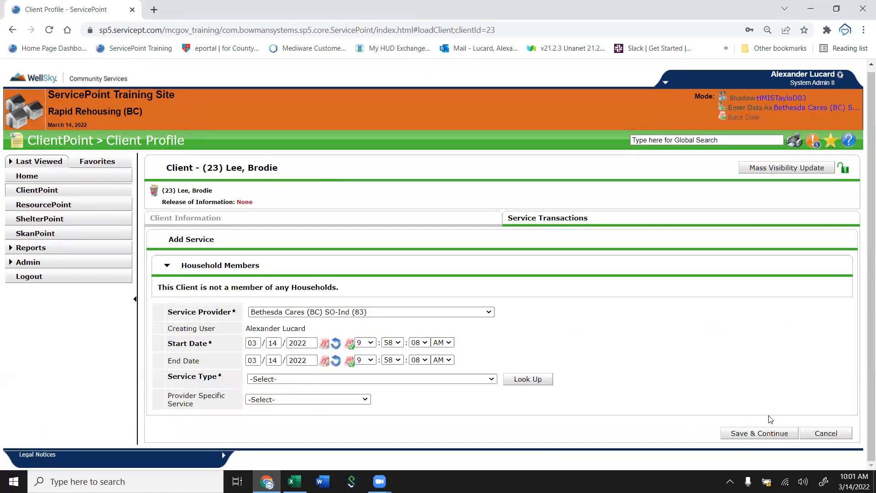
{"action": "left_click", "coordinate": [822, 434]}
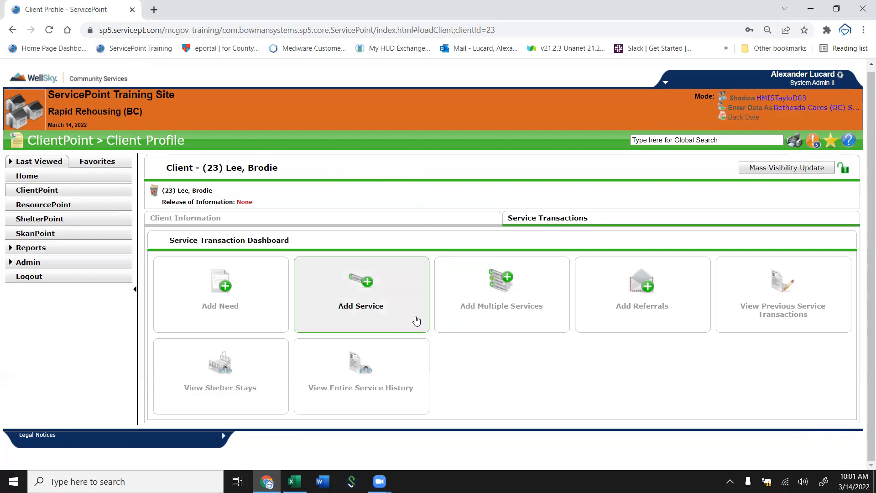
Open a new multiple services form for the client.
{"action": "left_click", "coordinate": [500, 312]}
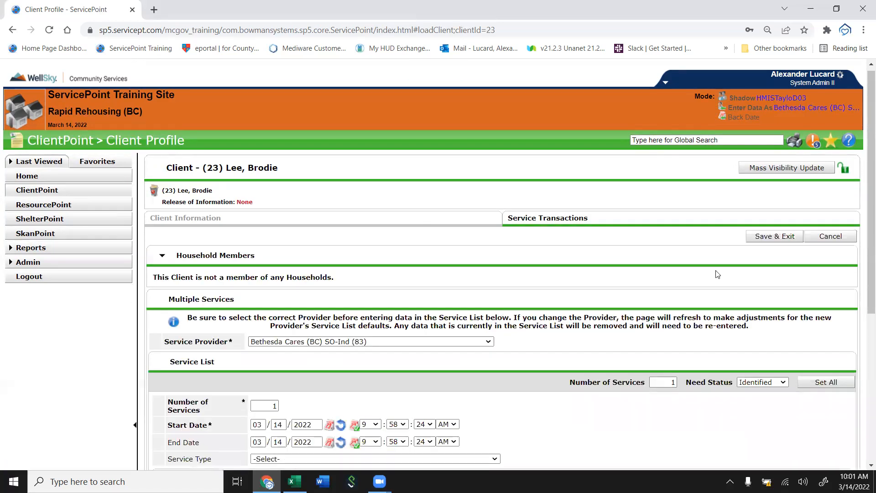
{"action": "left_click_drag", "start_coordinate": [869, 212], "coordinate": [854, 194]}
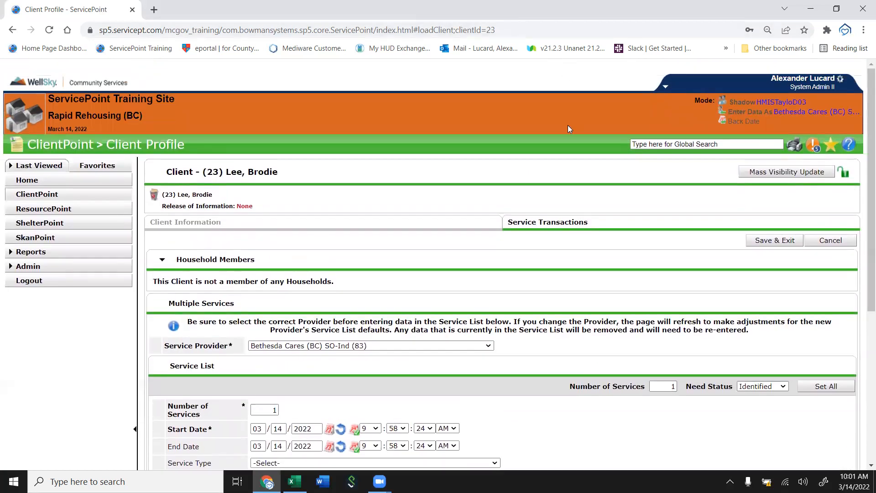